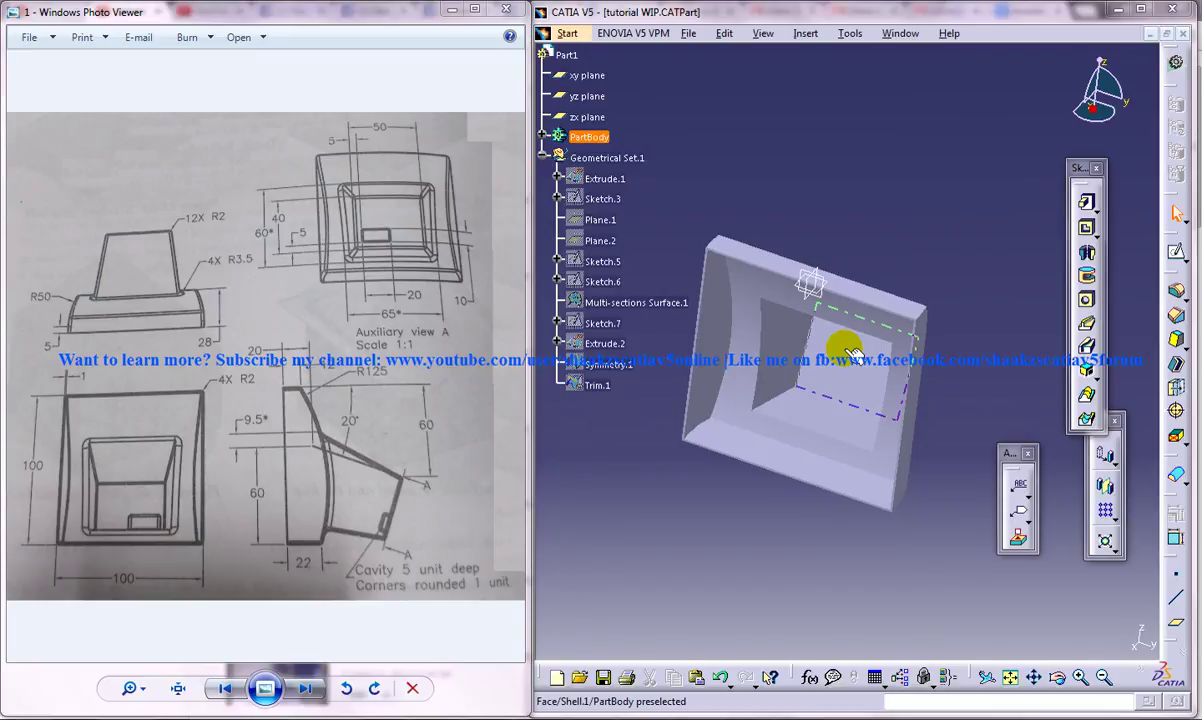
# Examine the finished monitor WIP.CATPart model from several angles, and return to tutorial WIP.CATPart
pyautogui.moveTo(850, 355); pyautogui.dragTo(834, 462, button='middle')
pyautogui.click(900, 33)
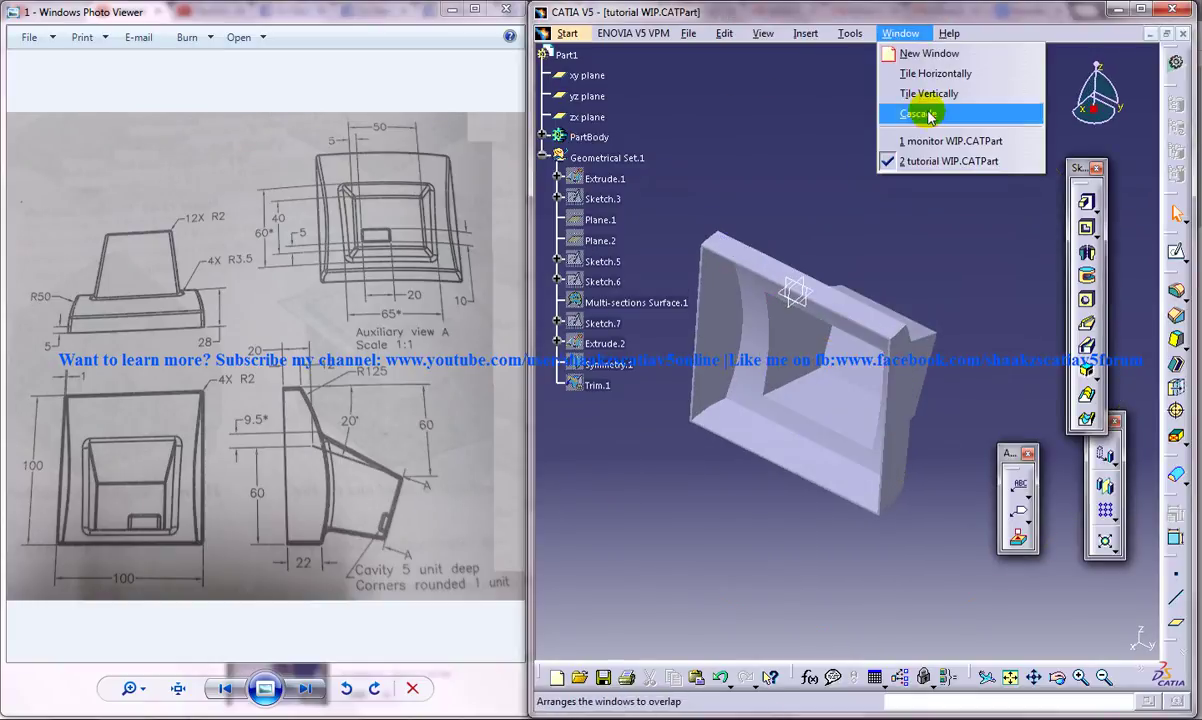
pyautogui.click(880, 137)
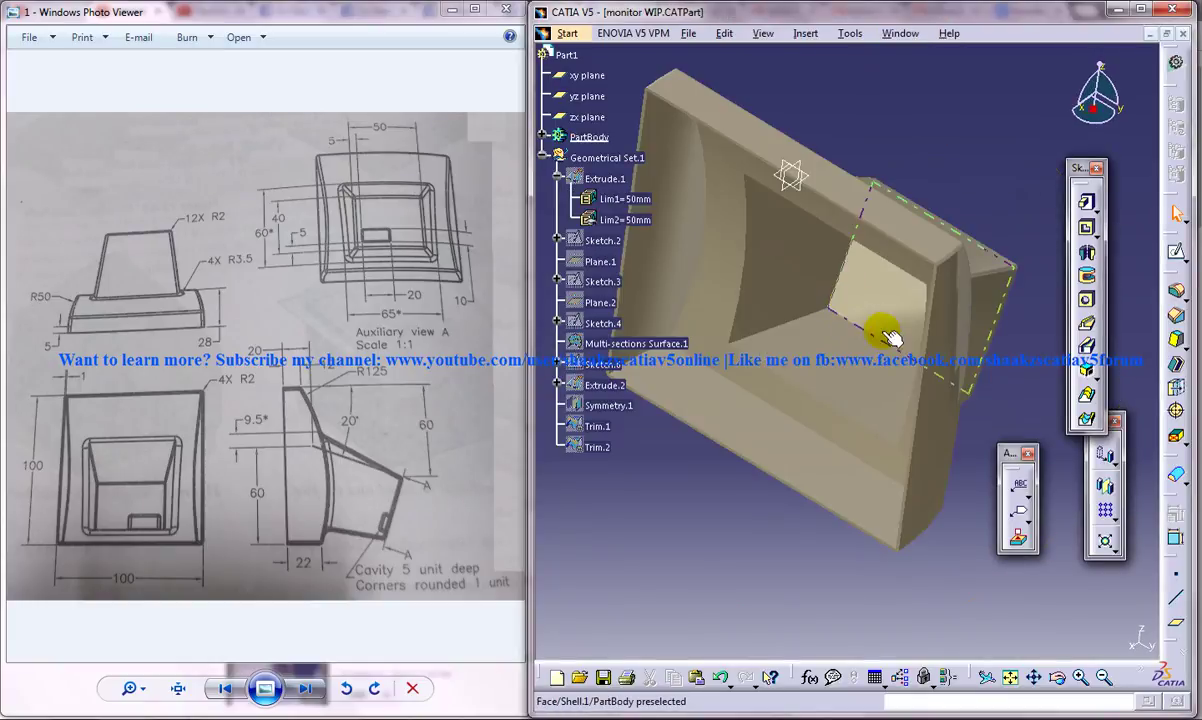
pyautogui.moveTo(883, 330); pyautogui.dragTo(868, 403, button='middle')
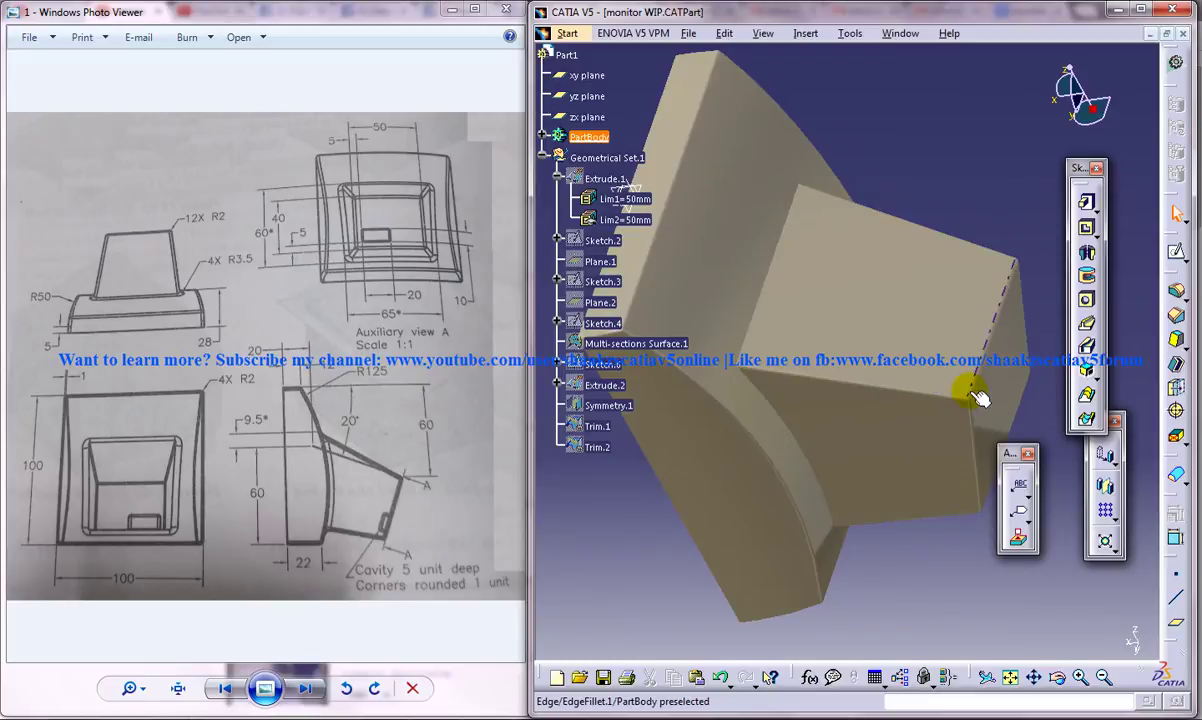
pyautogui.moveTo(786, 468); pyautogui.dragTo(812, 425, button='middle')
pyautogui.click(900, 33)
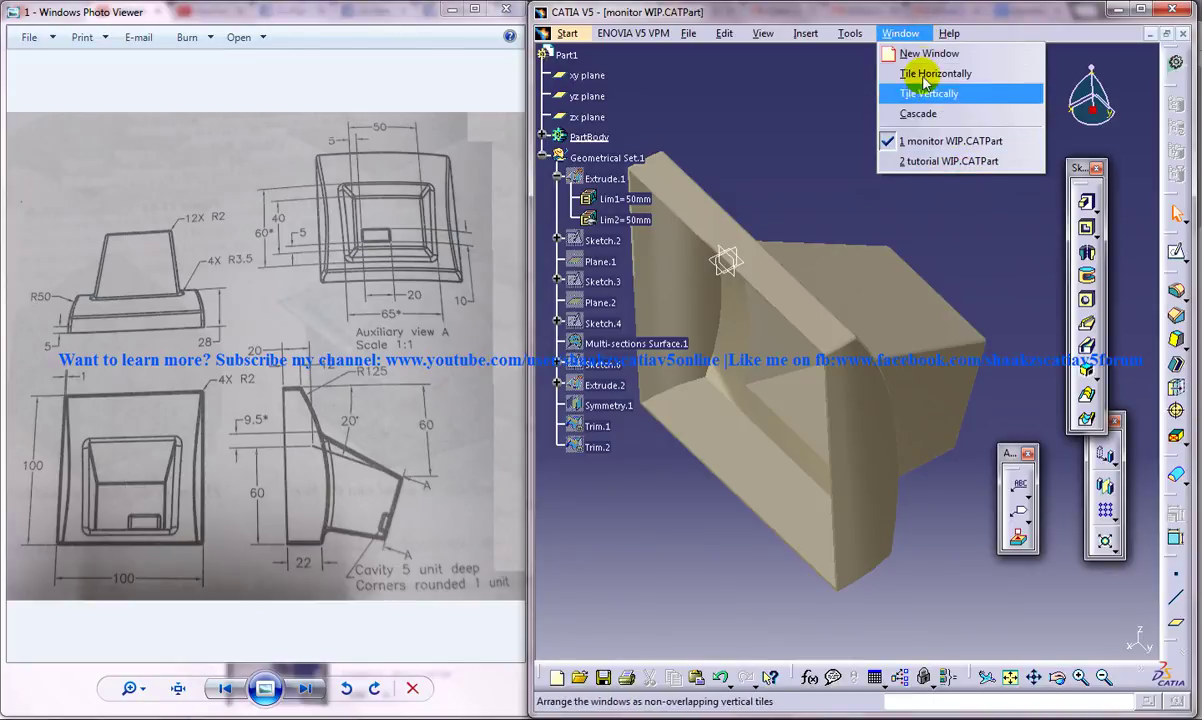
pyautogui.click(972, 166)
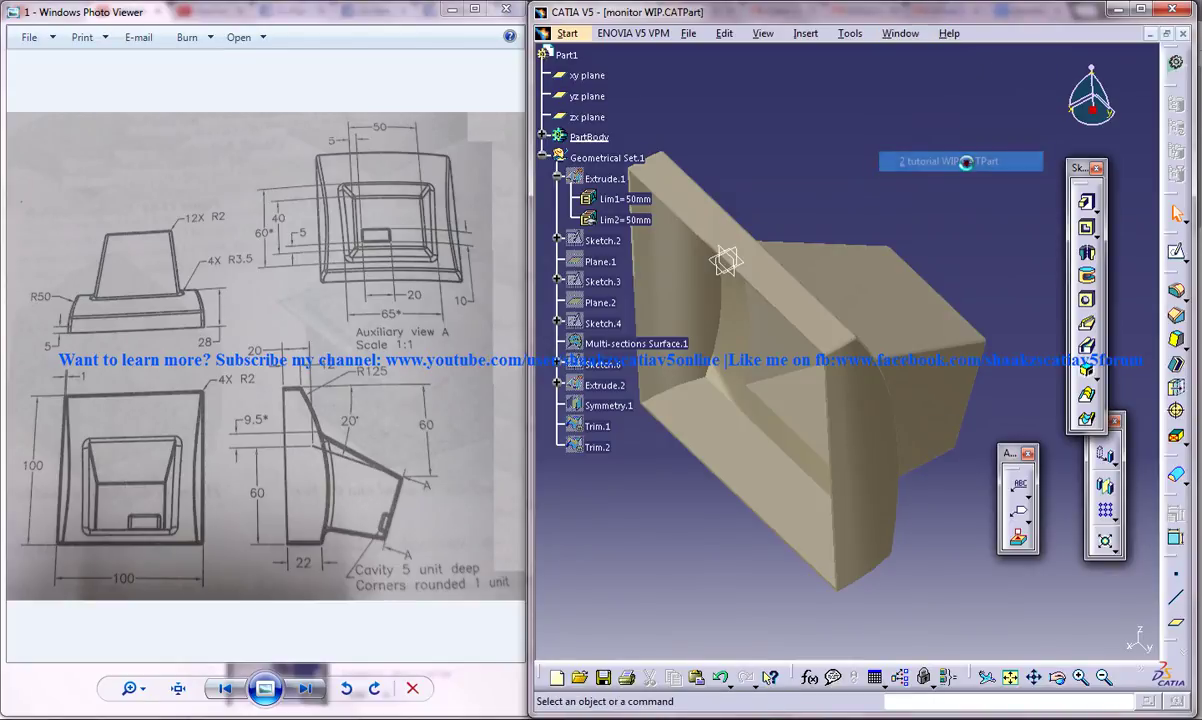
# Fillet the short corner edges at the four corners of the monitor's front housing with a 2 mm radius in Tangency mode
pyautogui.moveTo(869, 290); pyautogui.dragTo(800, 376, button='middle')
pyautogui.moveTo(899, 327); pyautogui.dragTo(1026, 360, button='middle')
pyautogui.moveTo(853, 362); pyautogui.dragTo(848, 360, button='middle')
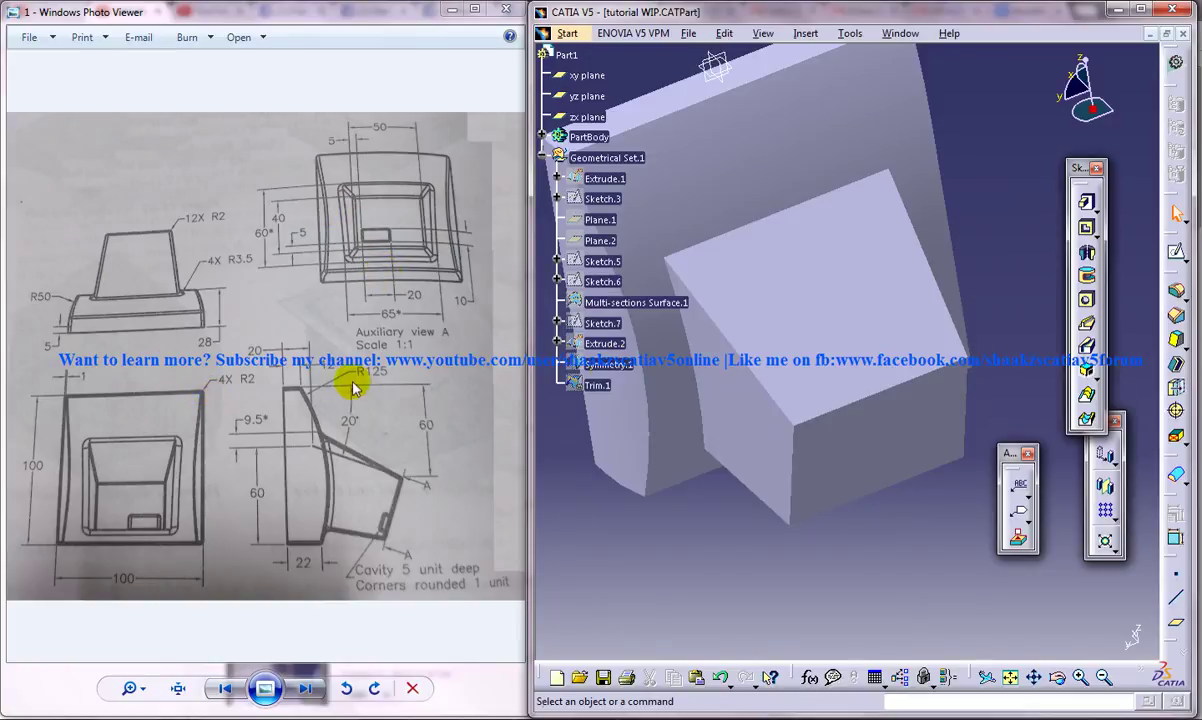
pyautogui.moveTo(808, 400); pyautogui.dragTo(832, 390, button='middle')
pyautogui.moveTo(700, 305); pyautogui.dragTo(754, 365, button='middle')
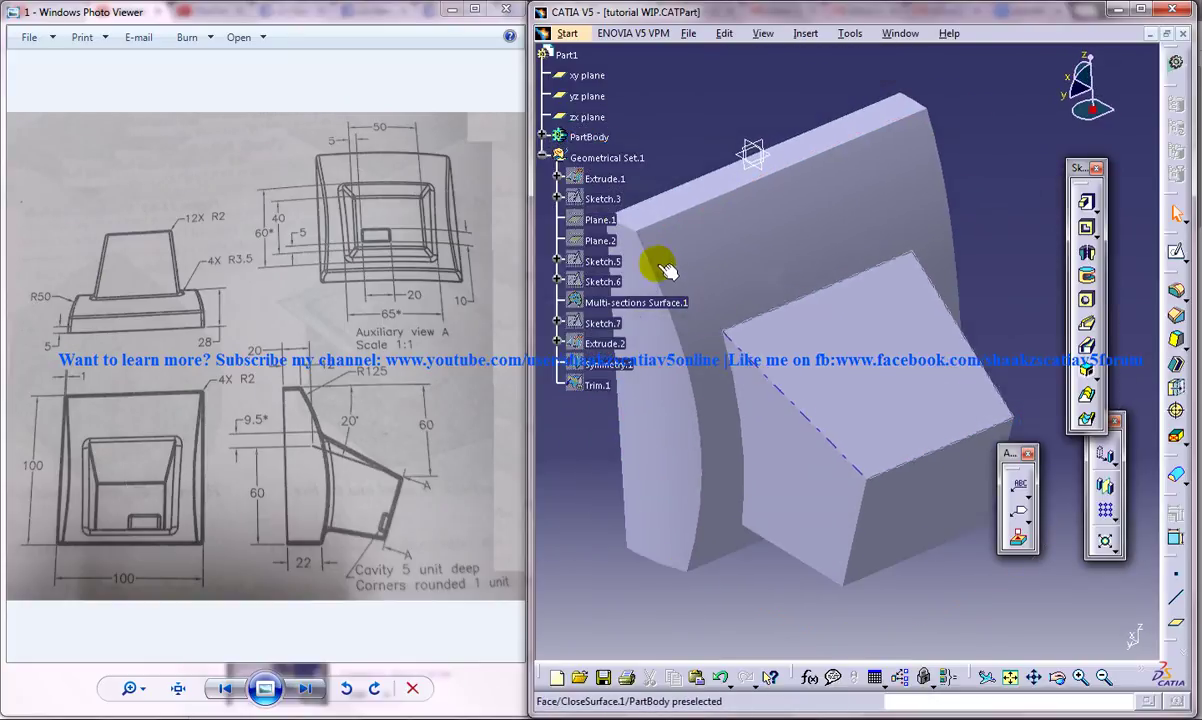
pyautogui.moveTo(568, 221); pyautogui.dragTo(671, 258, button='middle')
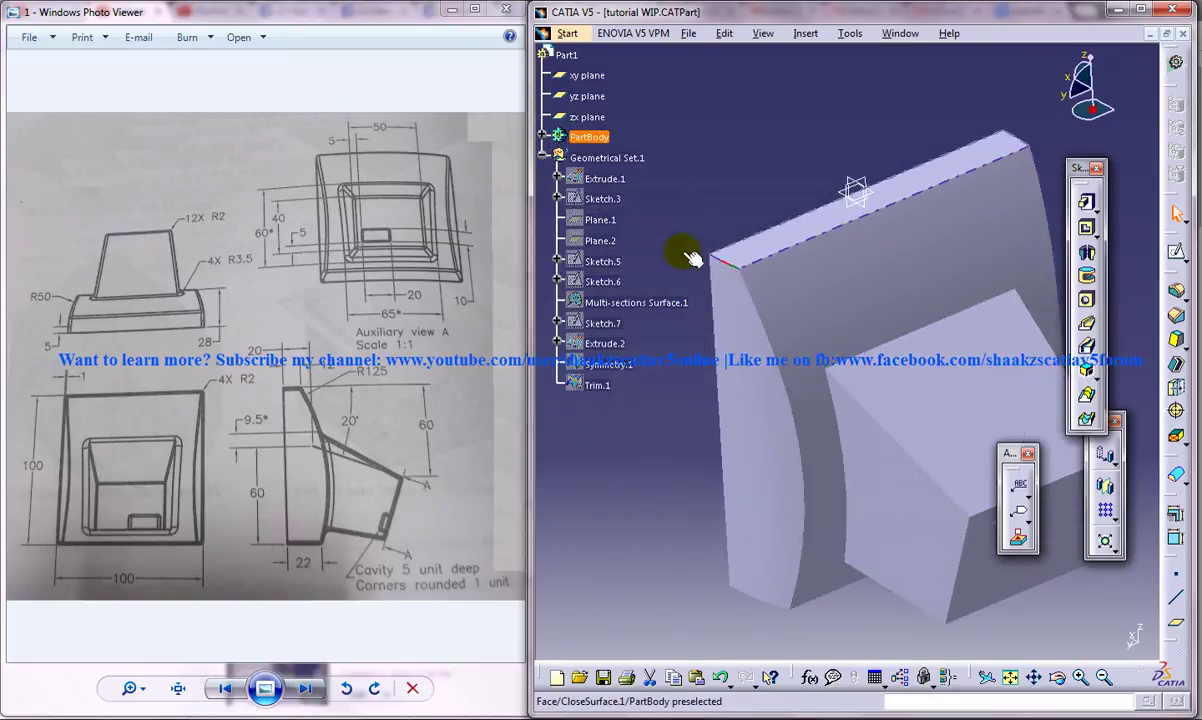
pyautogui.click(718, 258)
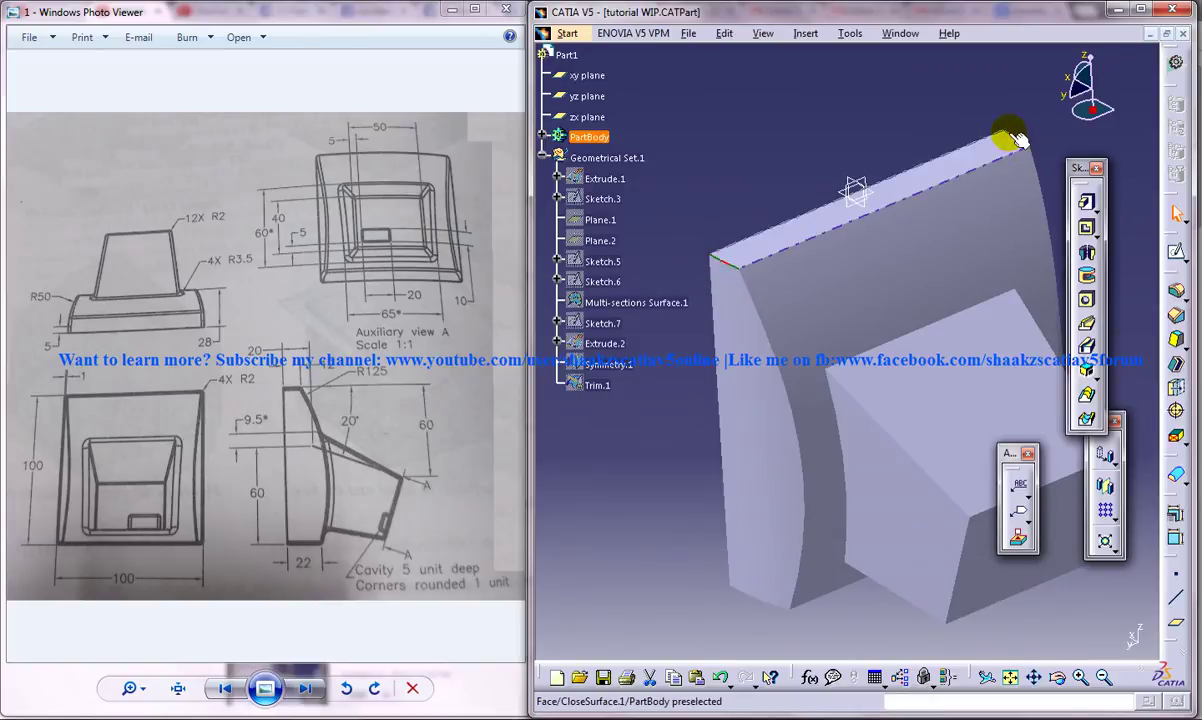
pyautogui.click(1028, 142)
pyautogui.moveTo(815, 566); pyautogui.dragTo(830, 429, button='middle')
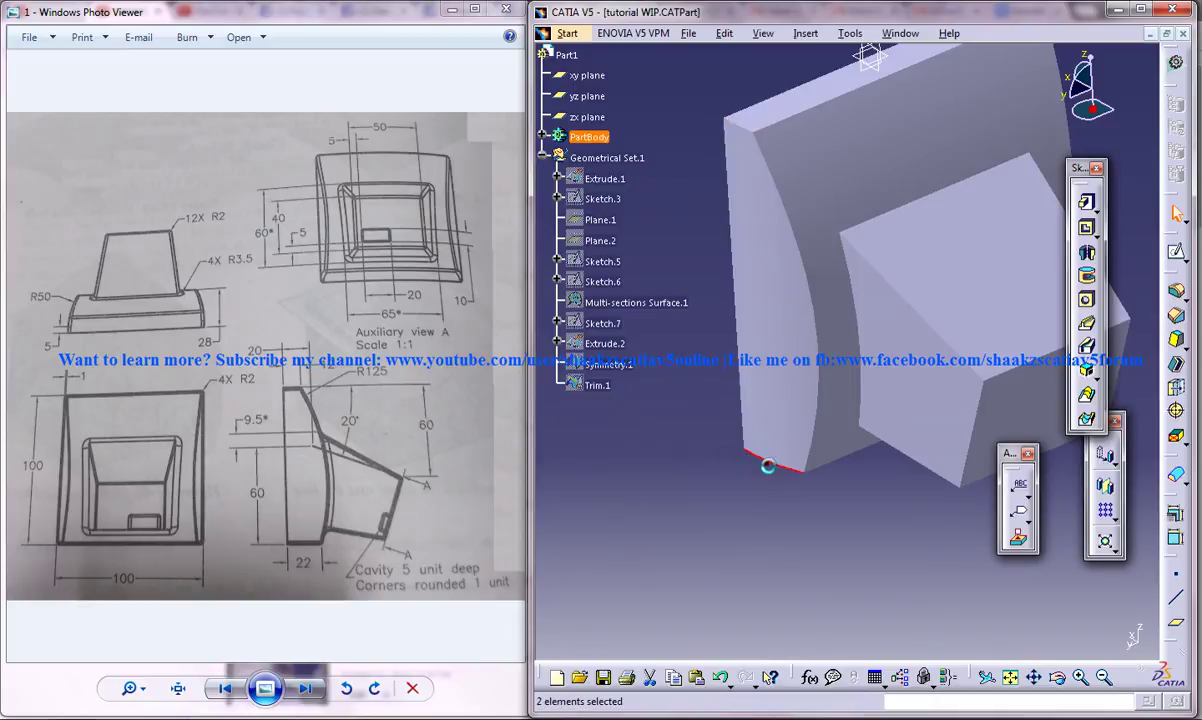
pyautogui.moveTo(767, 416); pyautogui.dragTo(737, 525, button='middle')
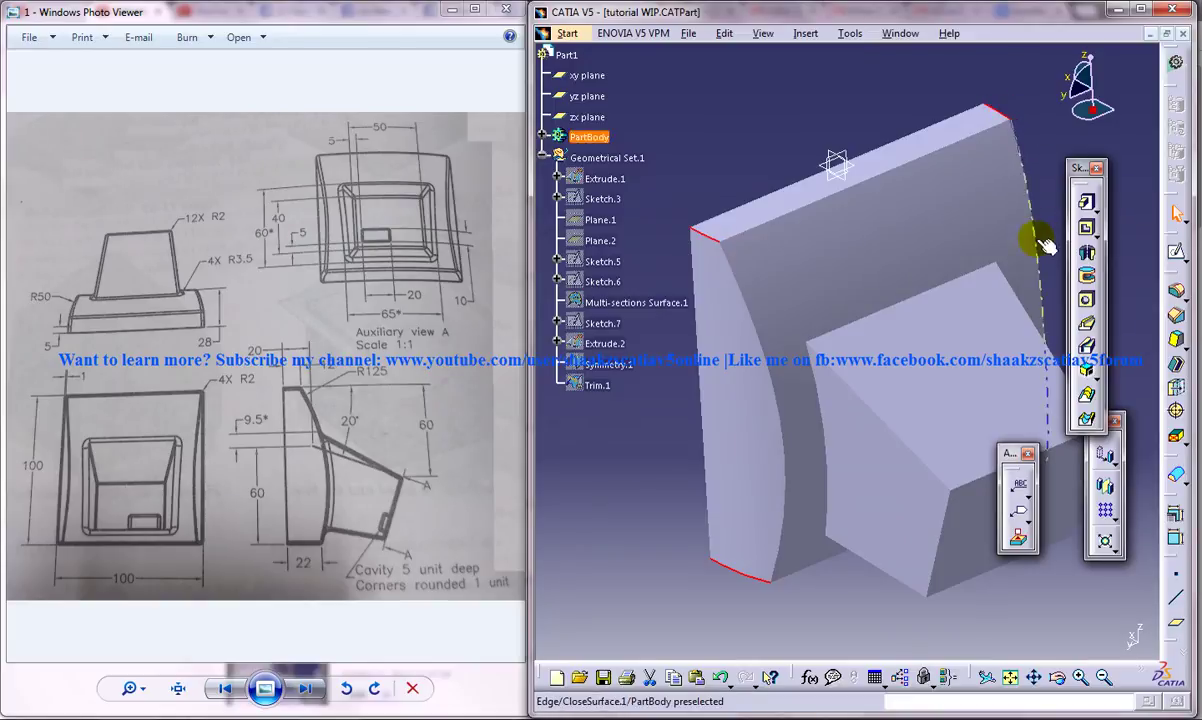
pyautogui.moveTo(1033, 269); pyautogui.dragTo(760, 395, button='middle')
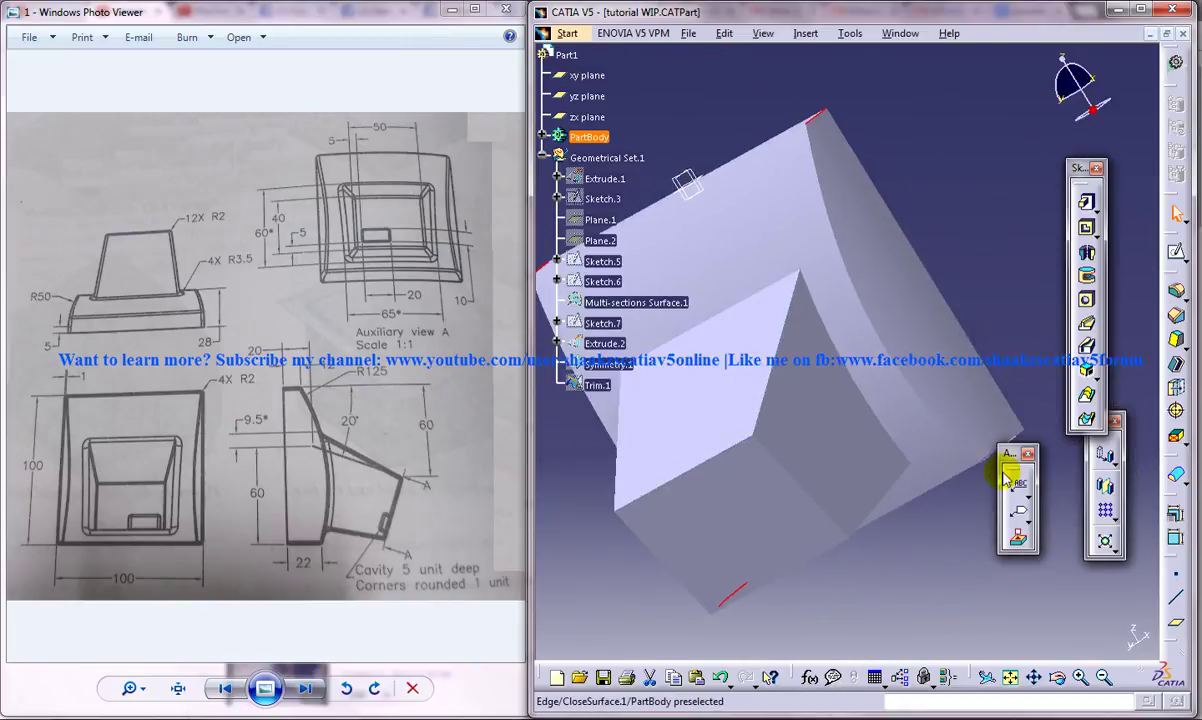
pyautogui.moveTo(998, 451); pyautogui.dragTo(853, 408, button='middle')
pyautogui.moveTo(944, 418); pyautogui.dragTo(910, 462, button='middle')
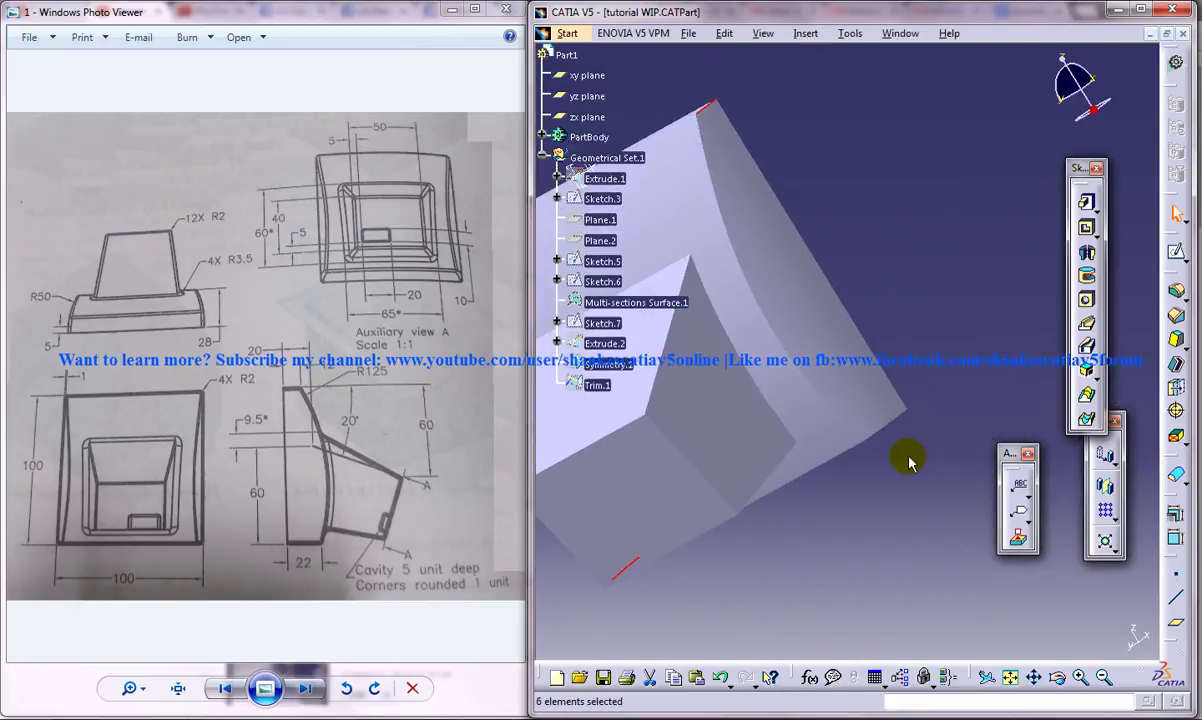
pyautogui.keyDown('ctrl'); pyautogui.click(882, 430); pyautogui.keyUp('ctrl')
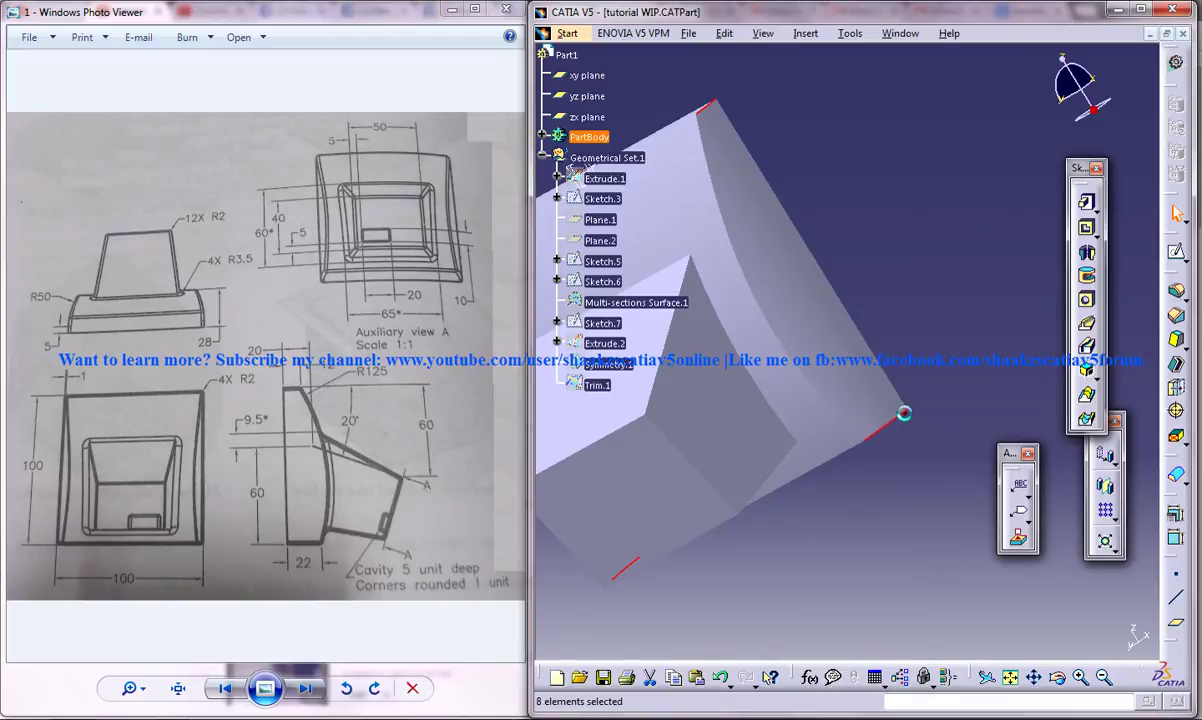
pyautogui.moveTo(905, 418); pyautogui.dragTo(1066, 476, button='middle')
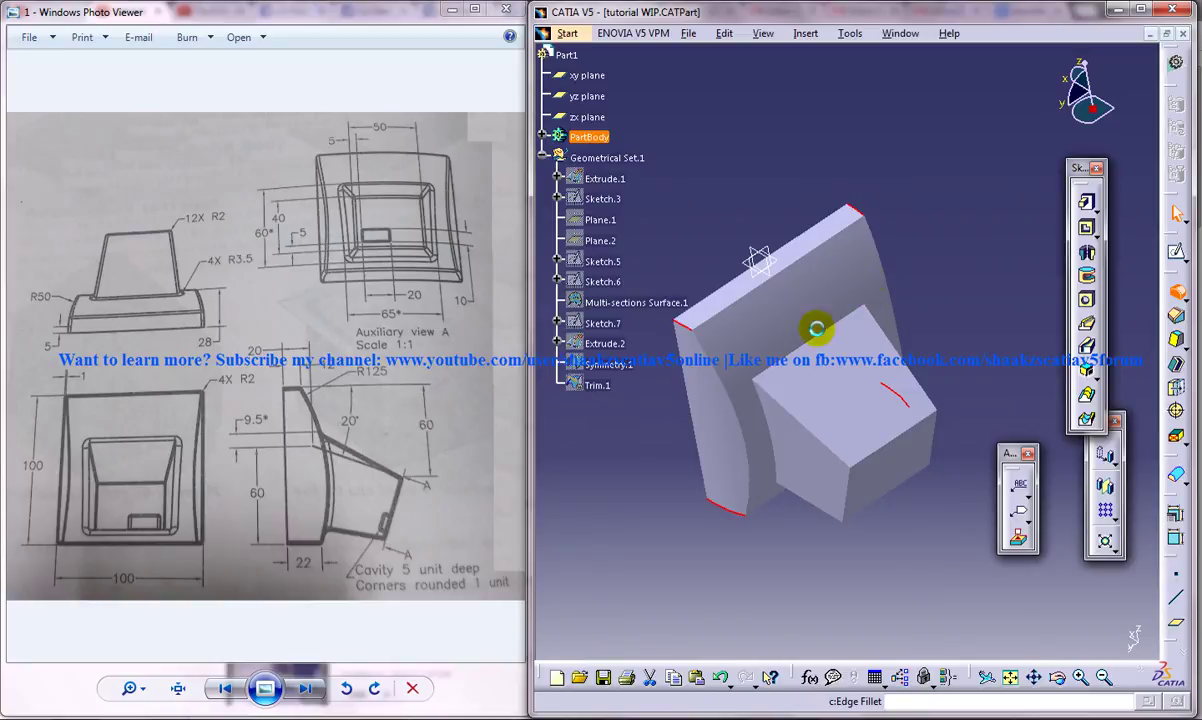
pyautogui.write('2mm')
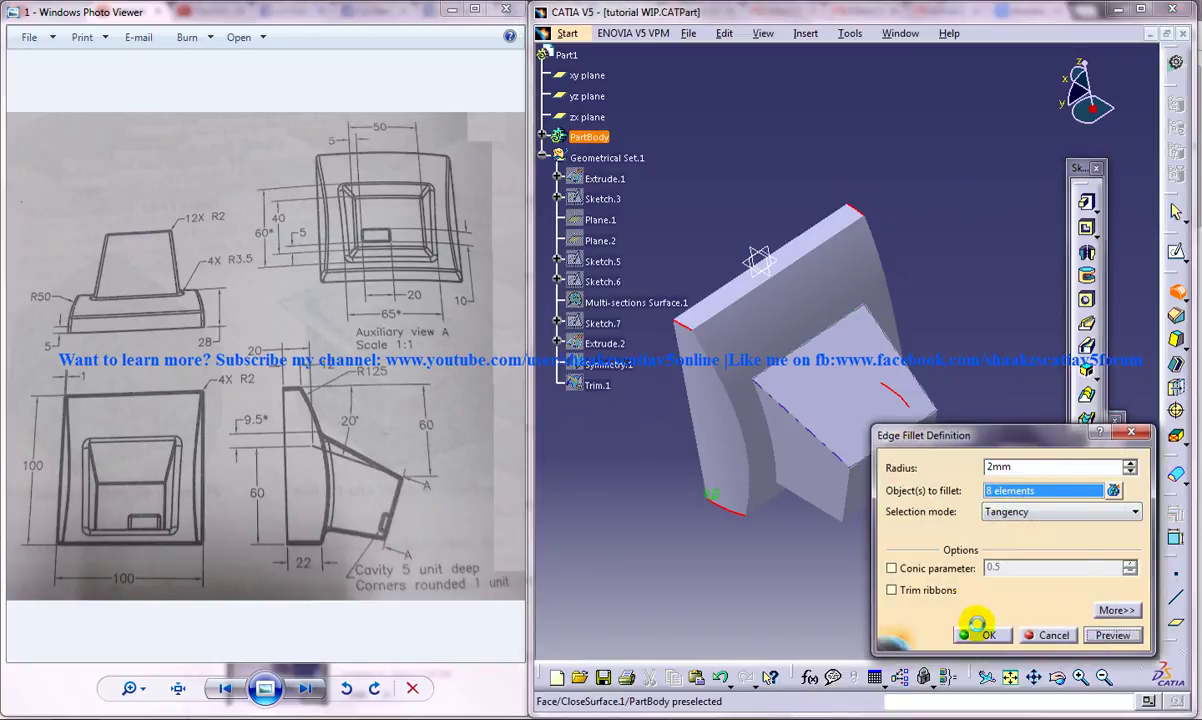
pyautogui.click(983, 632)
# Apply a 2 mm edge fillet to the four long side edges of the rear protrusion
pyautogui.moveTo(813, 561); pyautogui.dragTo(797, 533, button='middle')
pyautogui.click(821, 560)
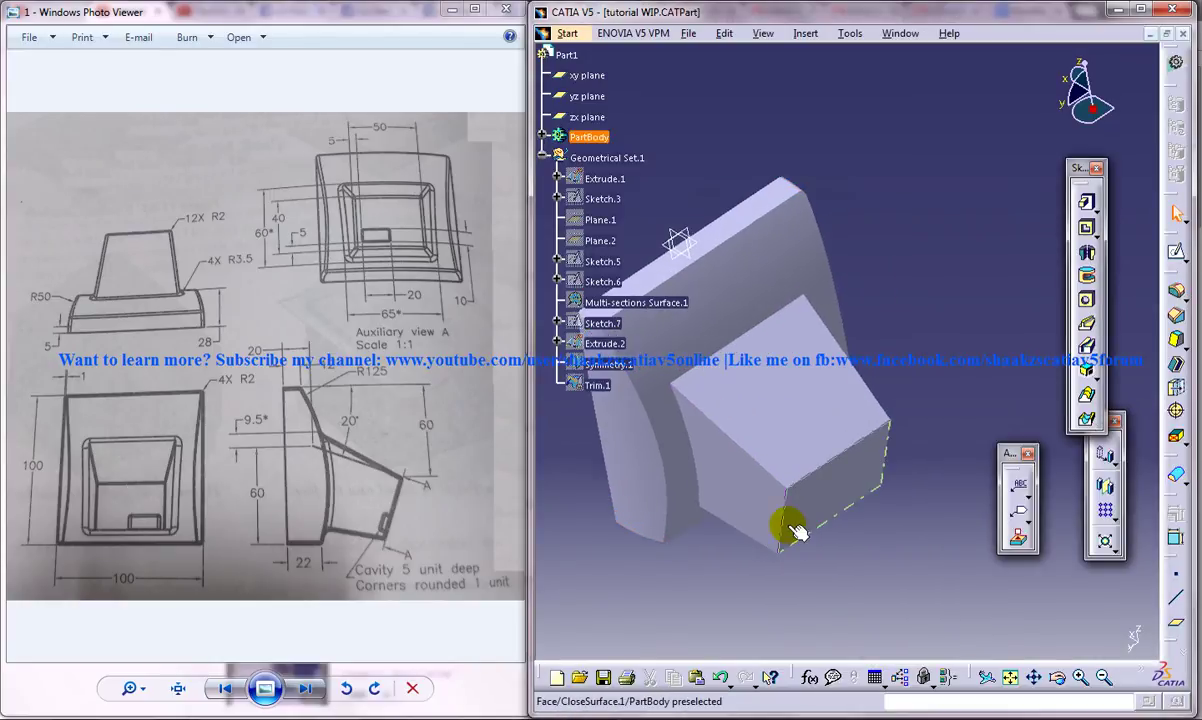
pyautogui.moveTo(681, 502); pyautogui.dragTo(688, 470, button='middle')
pyautogui.click(702, 440)
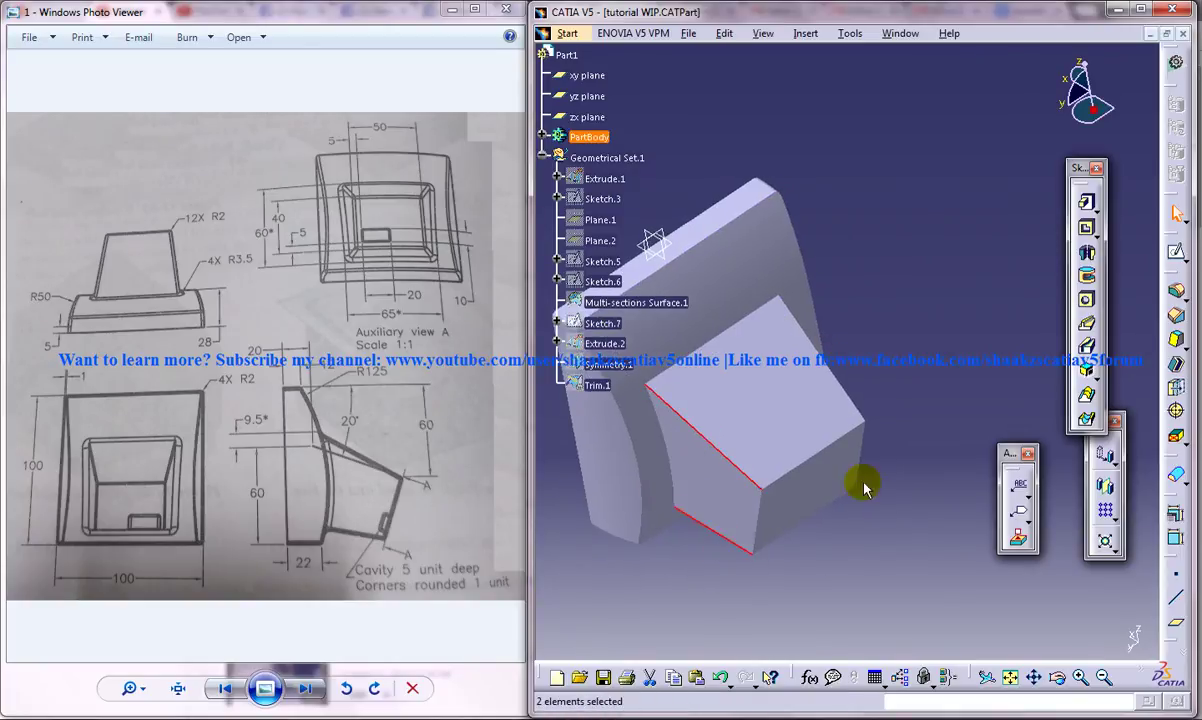
pyautogui.moveTo(866, 484); pyautogui.dragTo(740, 413, button='middle')
pyautogui.keyDown('ctrl'); pyautogui.click(727, 405); pyautogui.keyUp('ctrl')
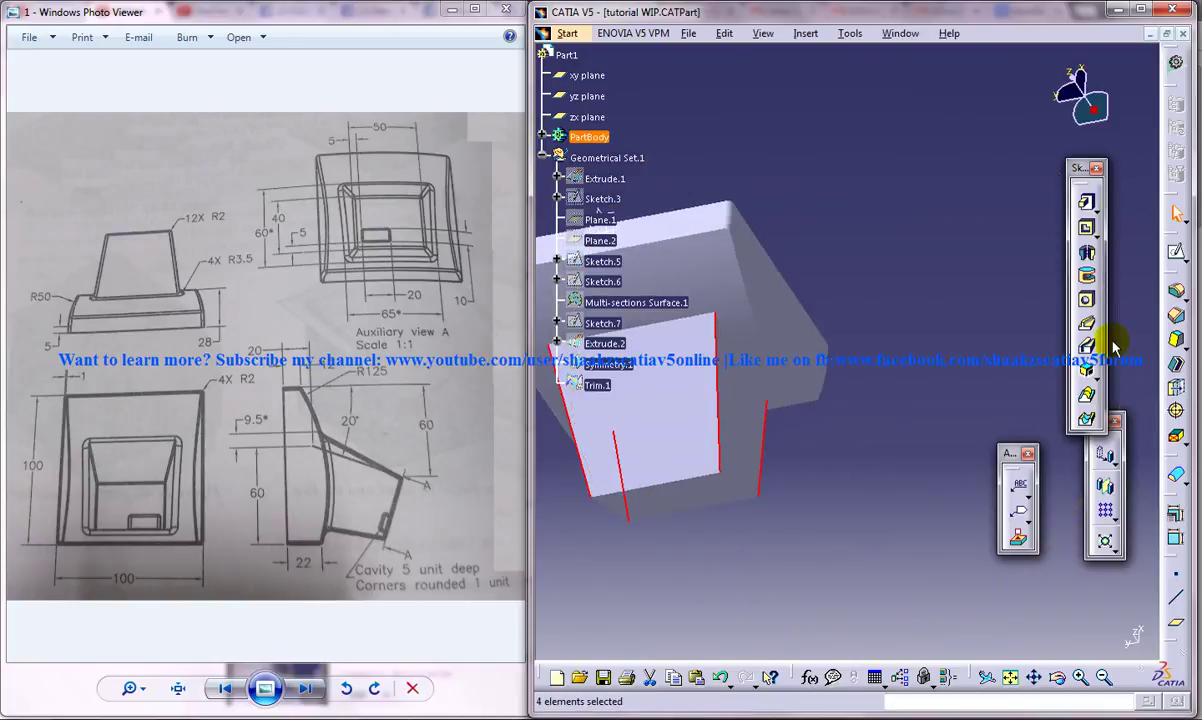
pyautogui.click(1177, 292)
pyautogui.click(968, 631)
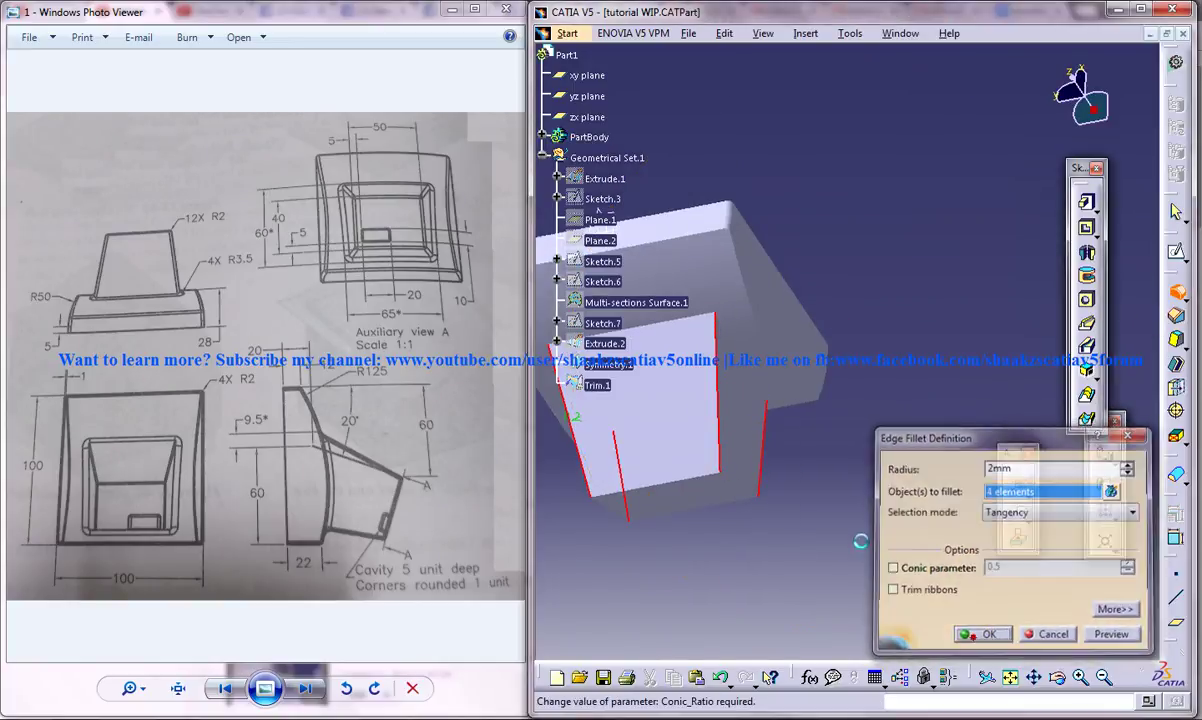
# Fillet the four edges around the end face of the rear protrusion with the same 2 mm radius
pyautogui.moveTo(781, 518); pyautogui.dragTo(798, 428, button='middle')
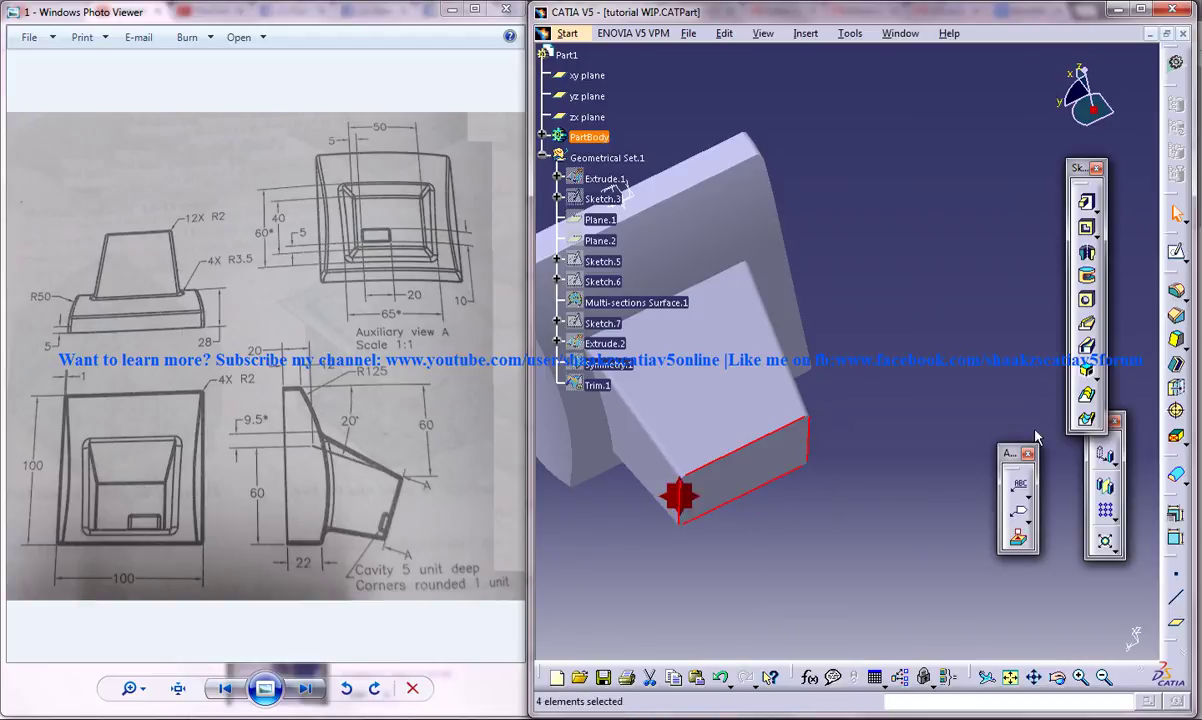
pyautogui.click(1087, 323)
pyautogui.click(940, 614)
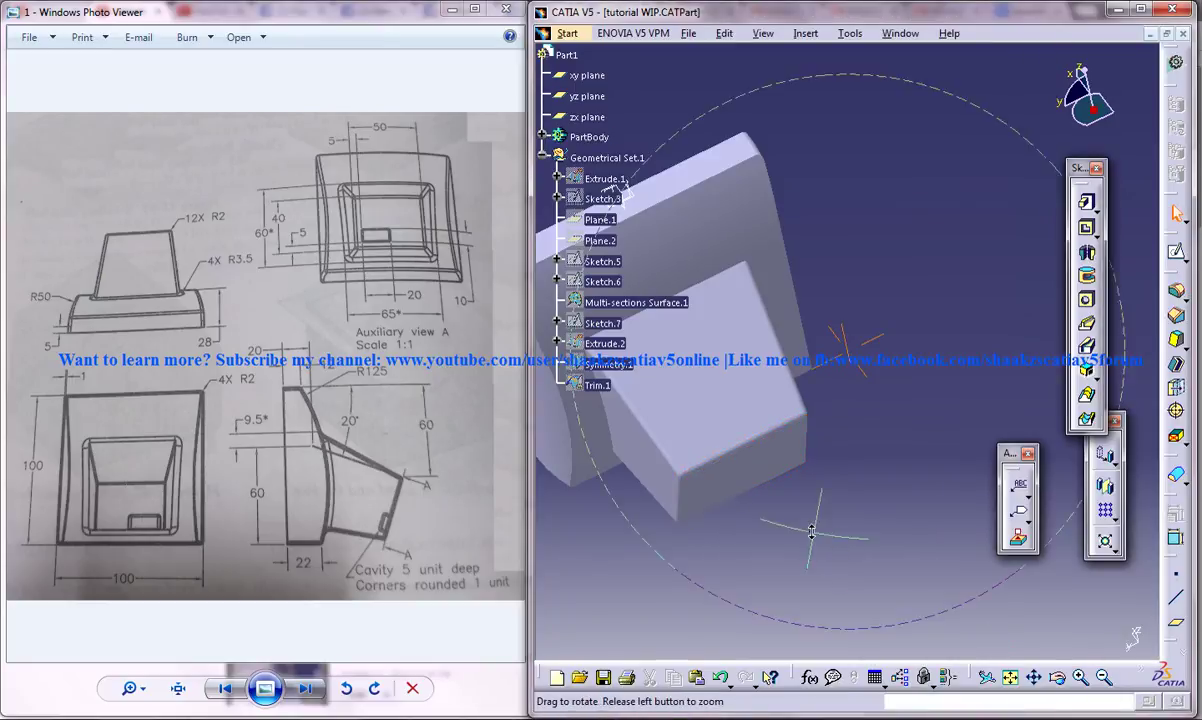
# Maximize the CATIA window and display the model shaded with its edges
pyautogui.moveTo(811, 532); pyautogui.dragTo(908, 455, button='middle')
pyautogui.moveTo(905, 520); pyautogui.dragTo(837, 499, button='middle')
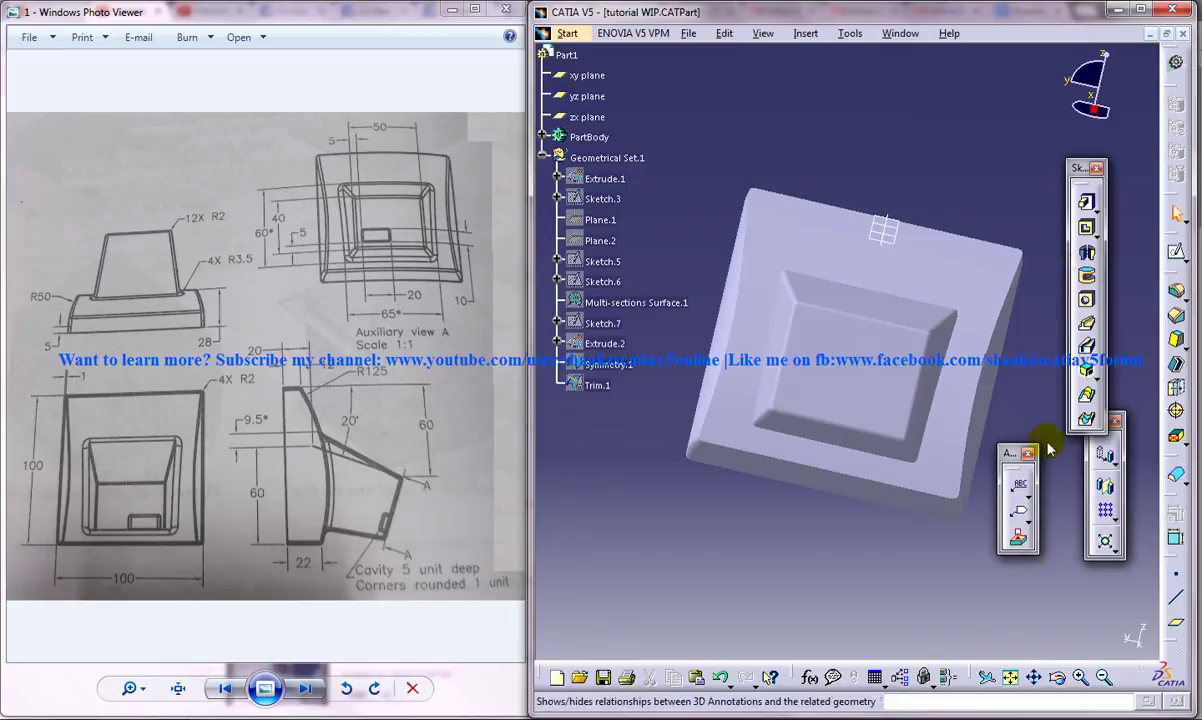
pyautogui.click(1140, 9)
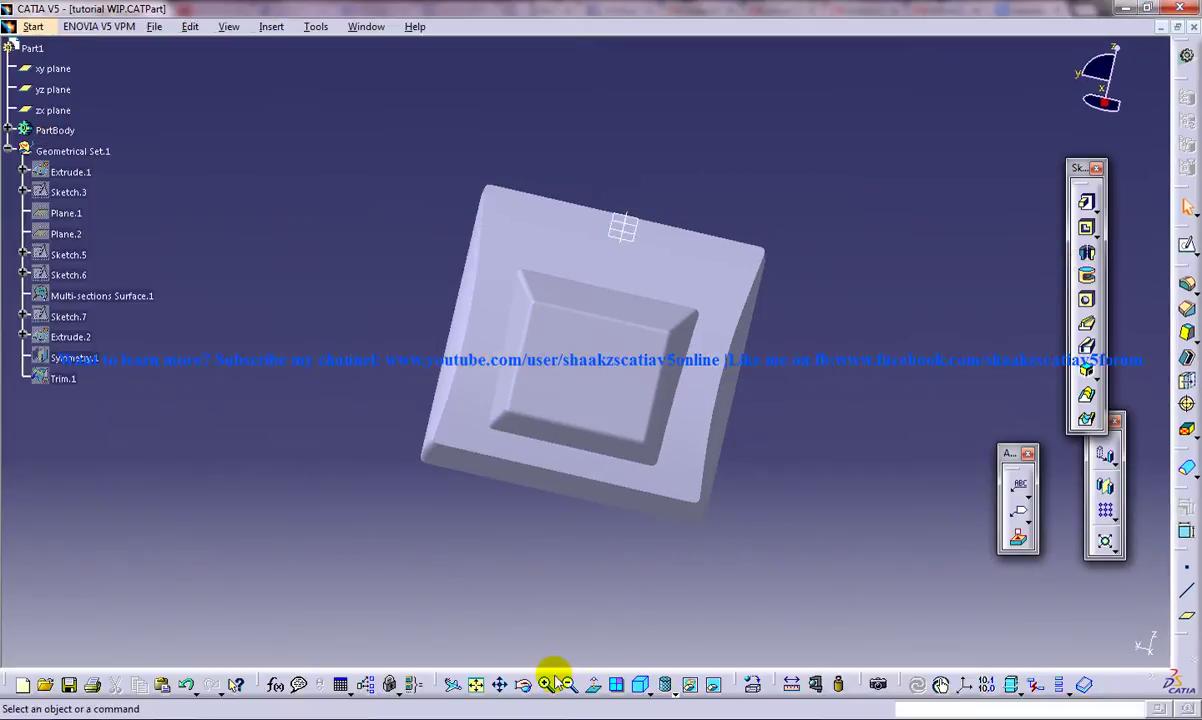
pyautogui.click(674, 691)
pyautogui.click(687, 681)
pyautogui.moveTo(555, 408); pyautogui.dragTo(583, 453, button='middle')
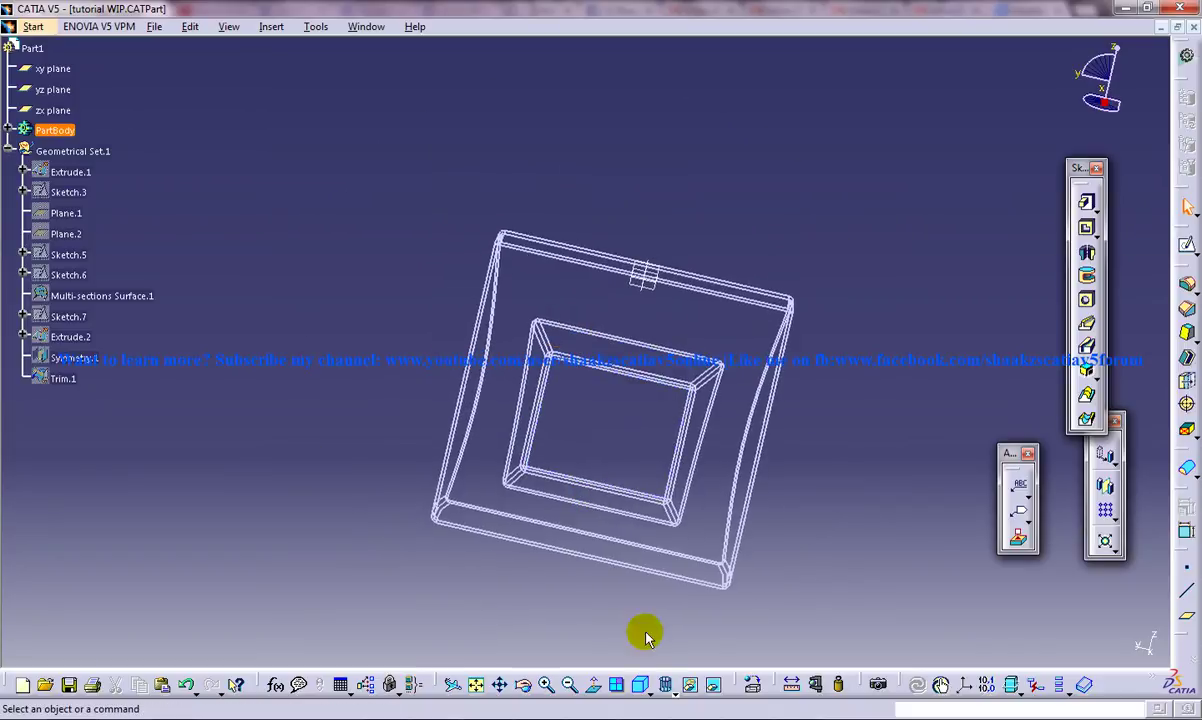
pyautogui.click(670, 689)
pyautogui.click(693, 588)
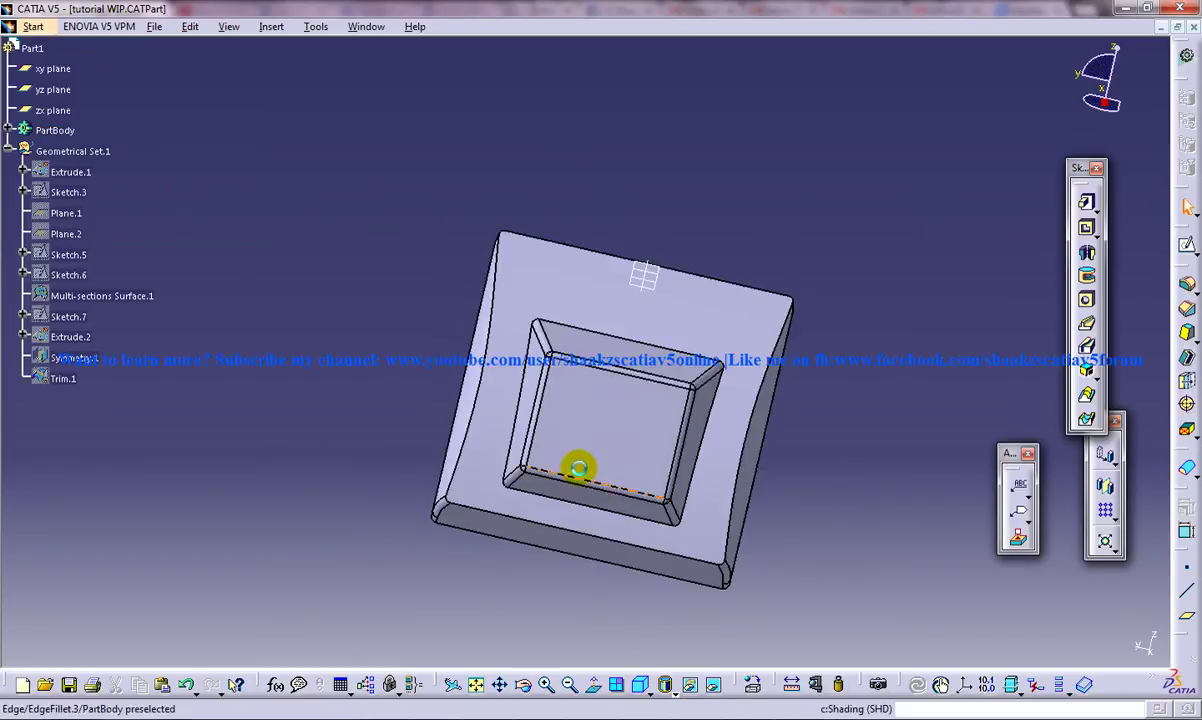
pyautogui.middleClick(571, 467)
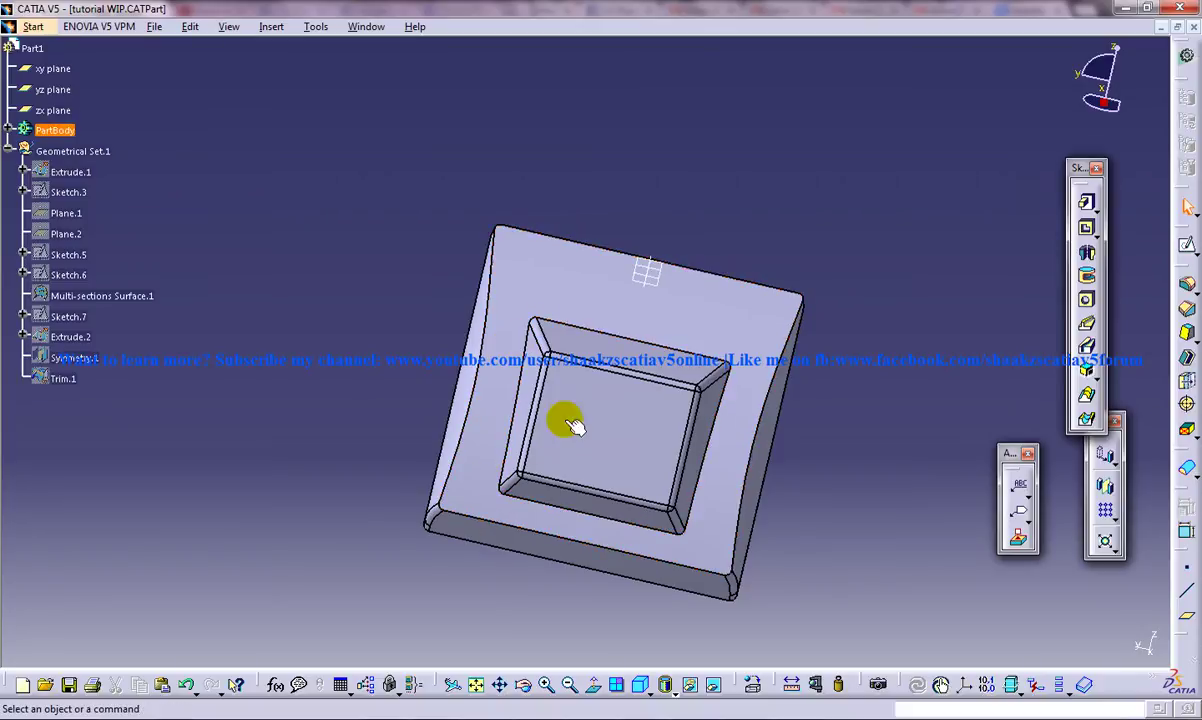
pyautogui.click(684, 631)
# Check the reference drawing and fillet the four edges where the rear protrusion meets the curved back face
pyautogui.hotkey('alt', 'Tab')
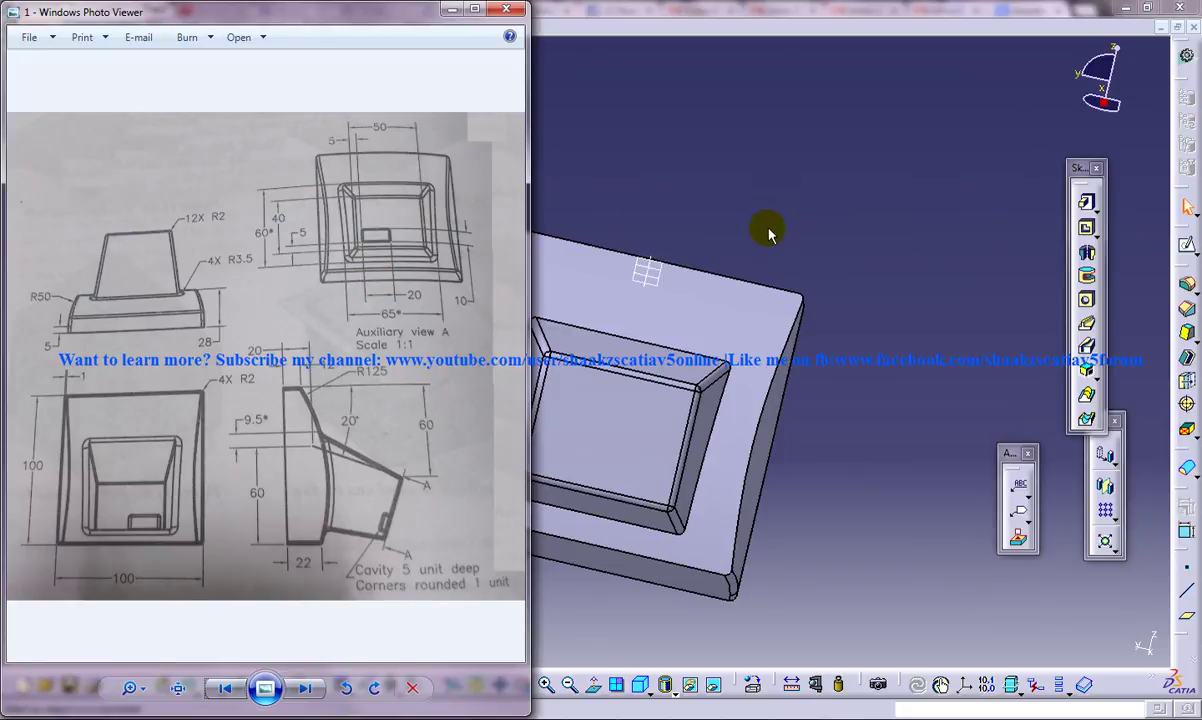
pyautogui.click(830, 201)
pyautogui.moveTo(595, 281); pyautogui.dragTo(655, 380, button='middle')
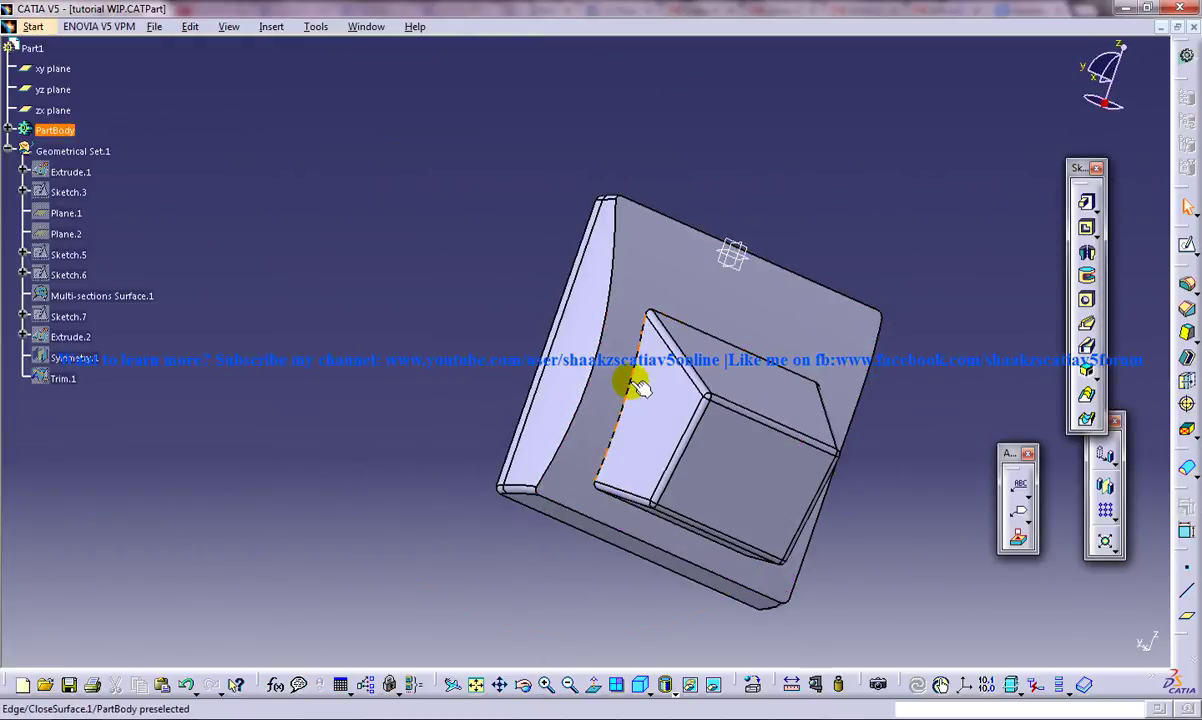
pyautogui.moveTo(765, 390); pyautogui.dragTo(703, 419, button='middle')
pyautogui.keyDown('ctrl'); pyautogui.click(740, 448); pyautogui.keyUp('ctrl')
pyautogui.moveTo(1014, 448); pyautogui.dragTo(1018, 450)
pyautogui.click(873, 449)
pyautogui.click(690, 356)
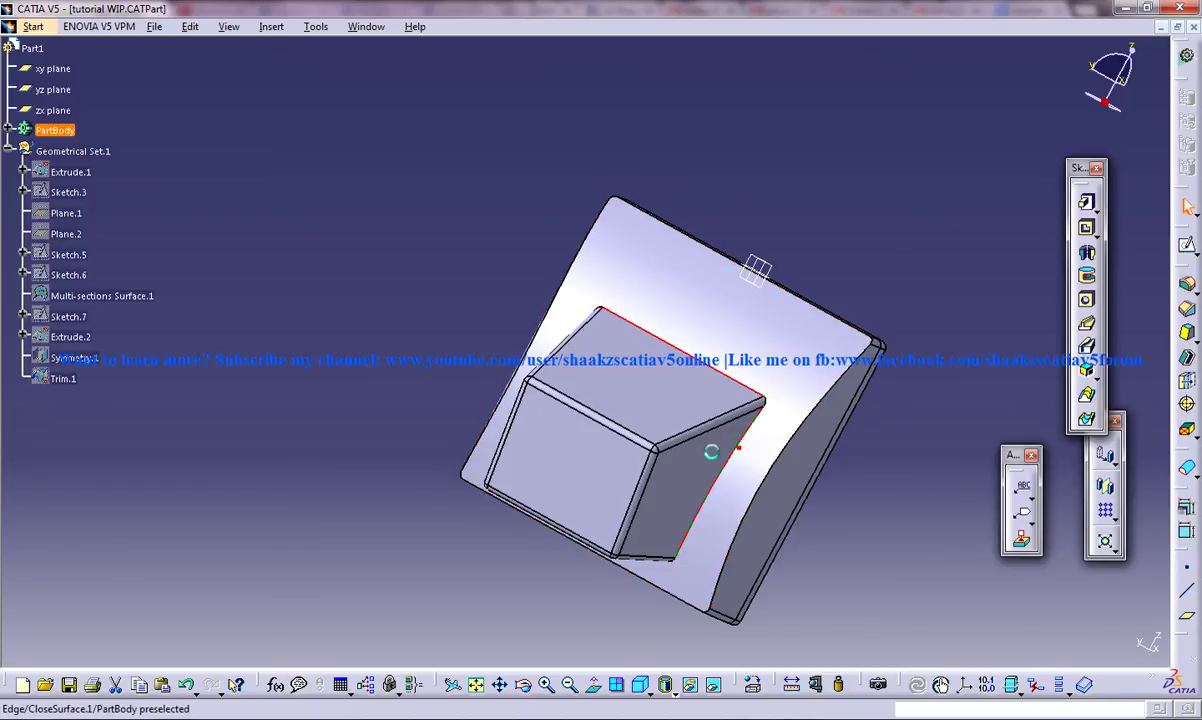
pyautogui.moveTo(745, 452); pyautogui.dragTo(736, 482, button='middle')
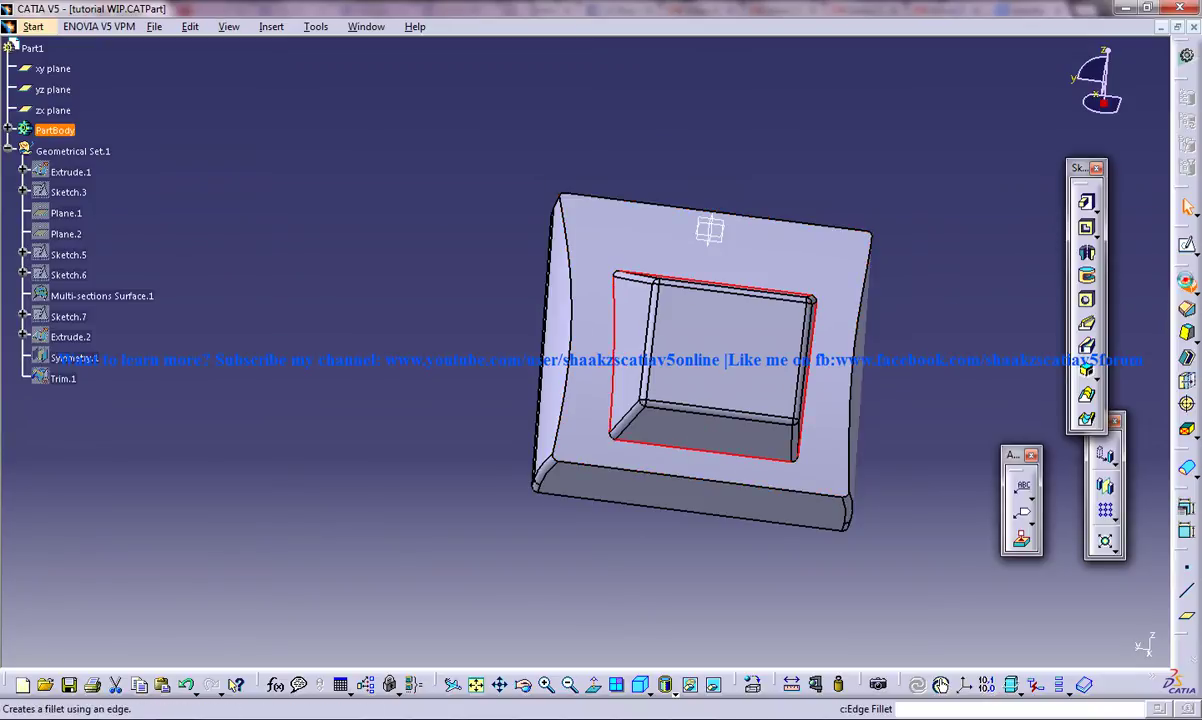
pyautogui.click(1186, 284)
pyautogui.click(999, 643)
# Inspect the hollow front of the filleted part and switch the display to plain shading without edges
pyautogui.moveTo(708, 347); pyautogui.dragTo(531, 462, button='middle')
pyautogui.click(909, 425)
pyautogui.moveTo(646, 461)
pyautogui.mouseDown(button='middle')
pyautogui.moveTo(545, 408)
pyautogui.moveTo(773, 437)
pyautogui.moveTo(652, 376)
pyautogui.moveTo(746, 472)
pyautogui.mouseUp(button='middle')
pyautogui.click(669, 688)
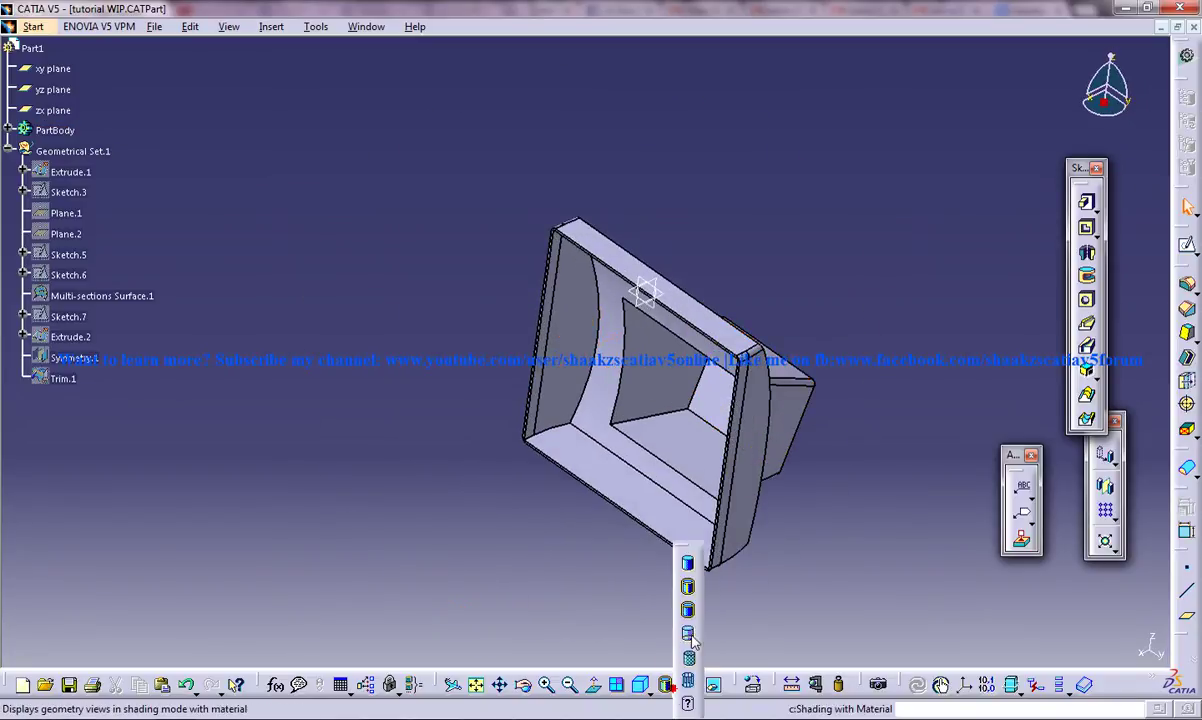
pyautogui.click(684, 559)
pyautogui.click(866, 546)
pyautogui.keyDown('ctrl'); pyautogui.moveTo(832, 559); pyautogui.dragTo(832, 540, button='middle'); pyautogui.keyUp('ctrl')
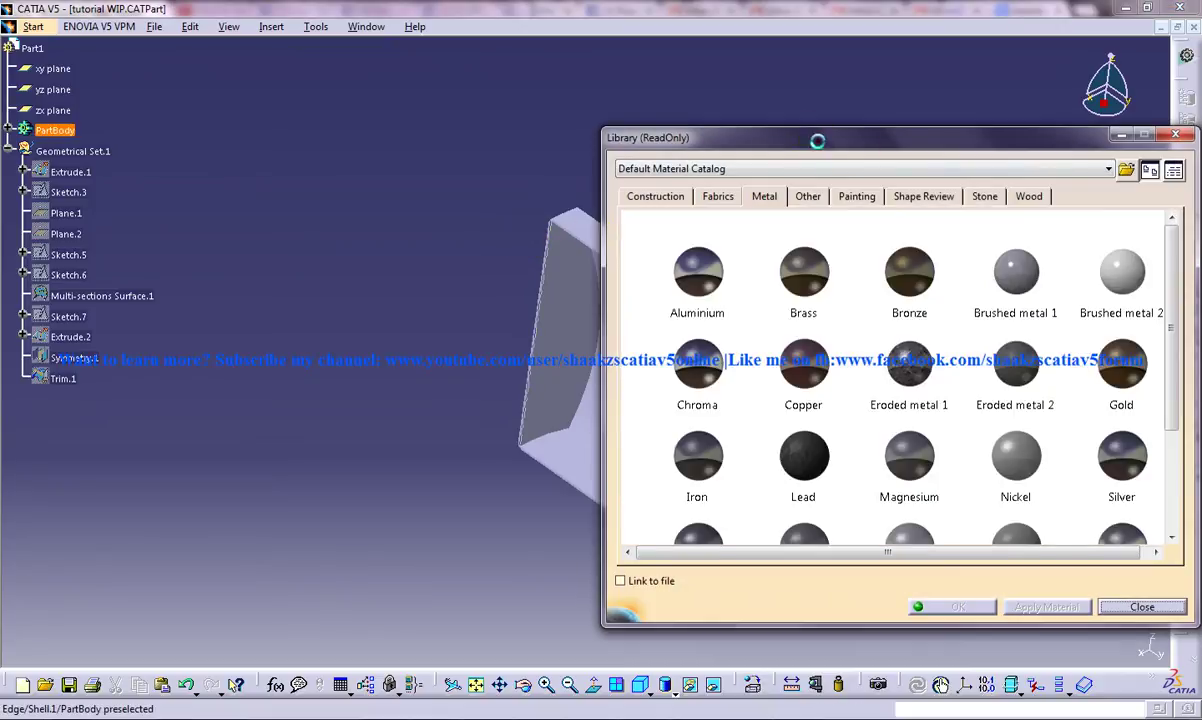
# Apply the Silver Grey painting material to the part body from the default material catalog and close the material library
pyautogui.moveTo(817, 141)
pyautogui.mouseDown()
pyautogui.moveTo(212, 166)
pyautogui.moveTo(217, 186)
pyautogui.mouseUp()
pyautogui.click(255, 242)
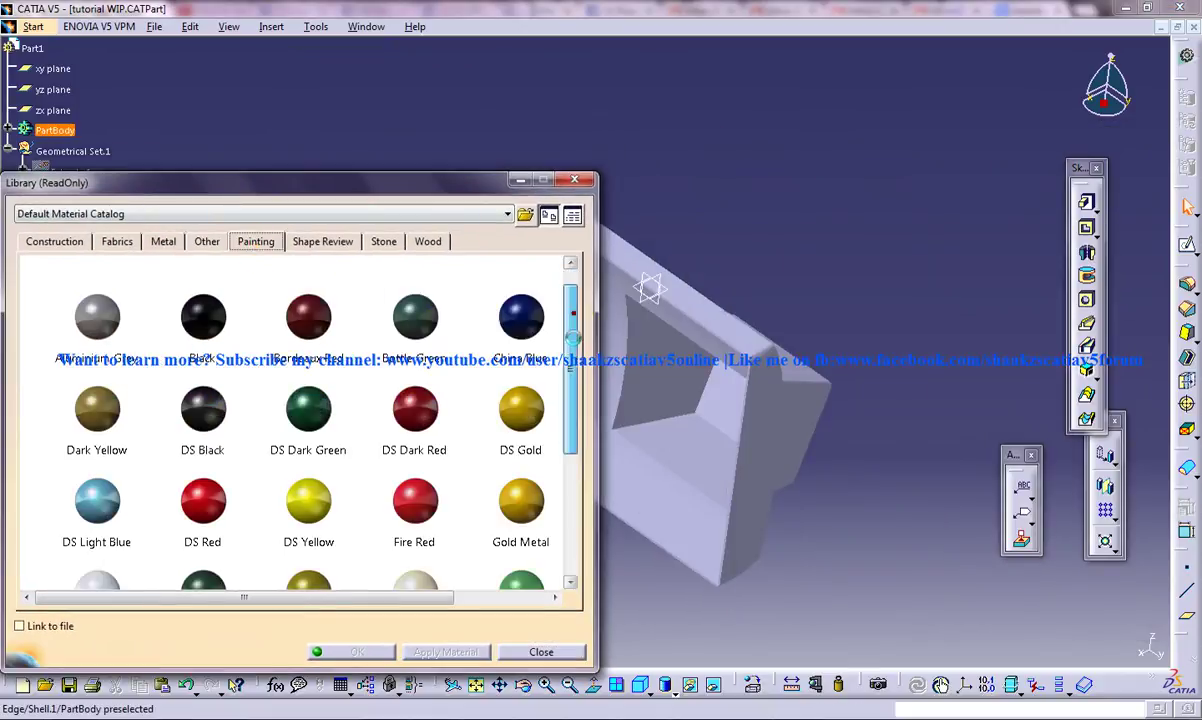
pyautogui.scroll(-3, 537, 350)
pyautogui.scroll(-3, 571, 415)
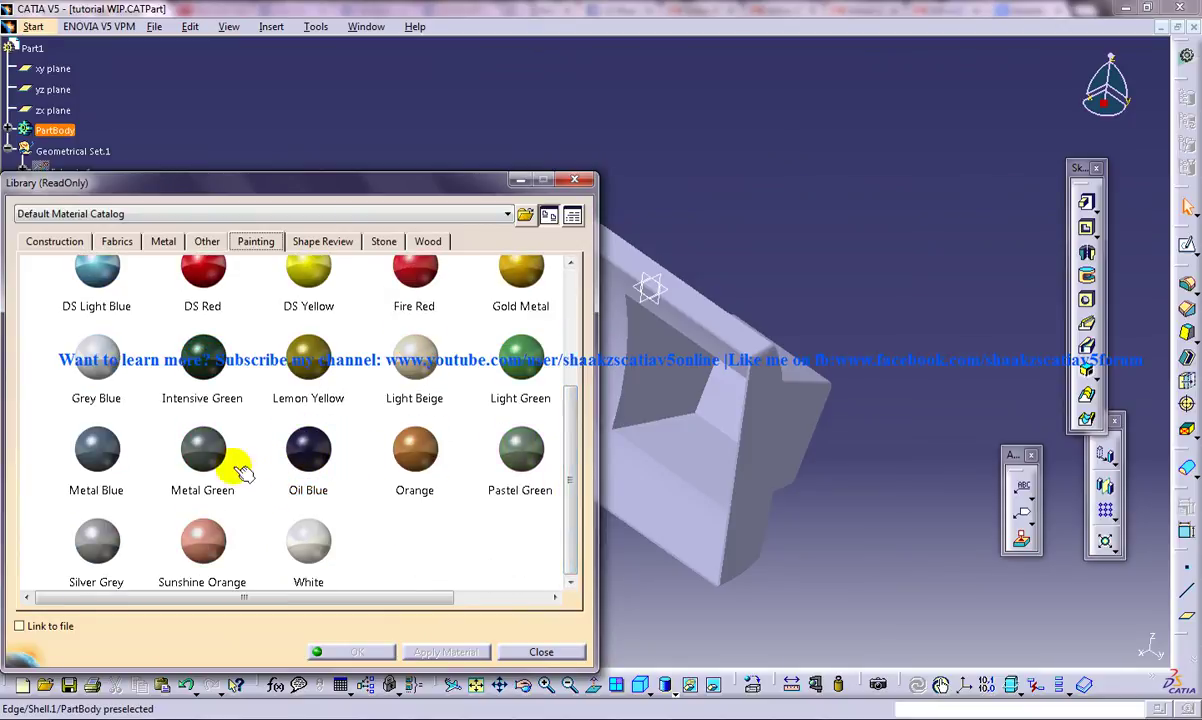
pyautogui.click(116, 454)
pyautogui.click(117, 537)
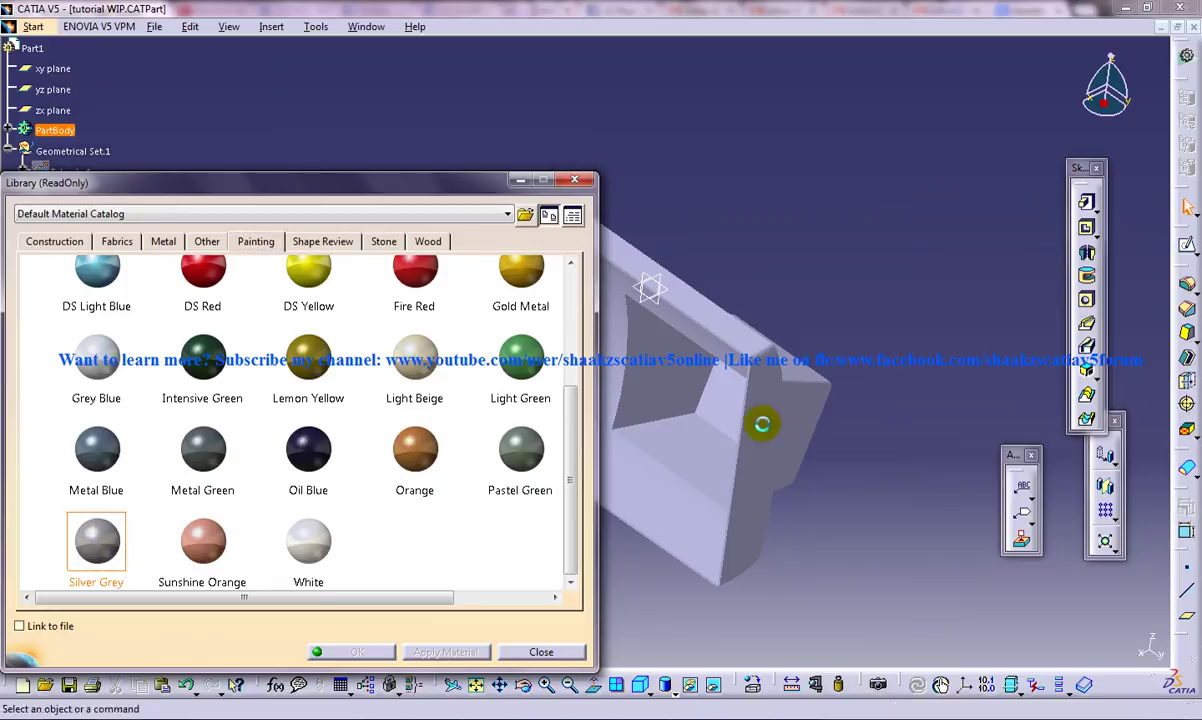
pyautogui.moveTo(92, 532); pyautogui.dragTo(724, 456)
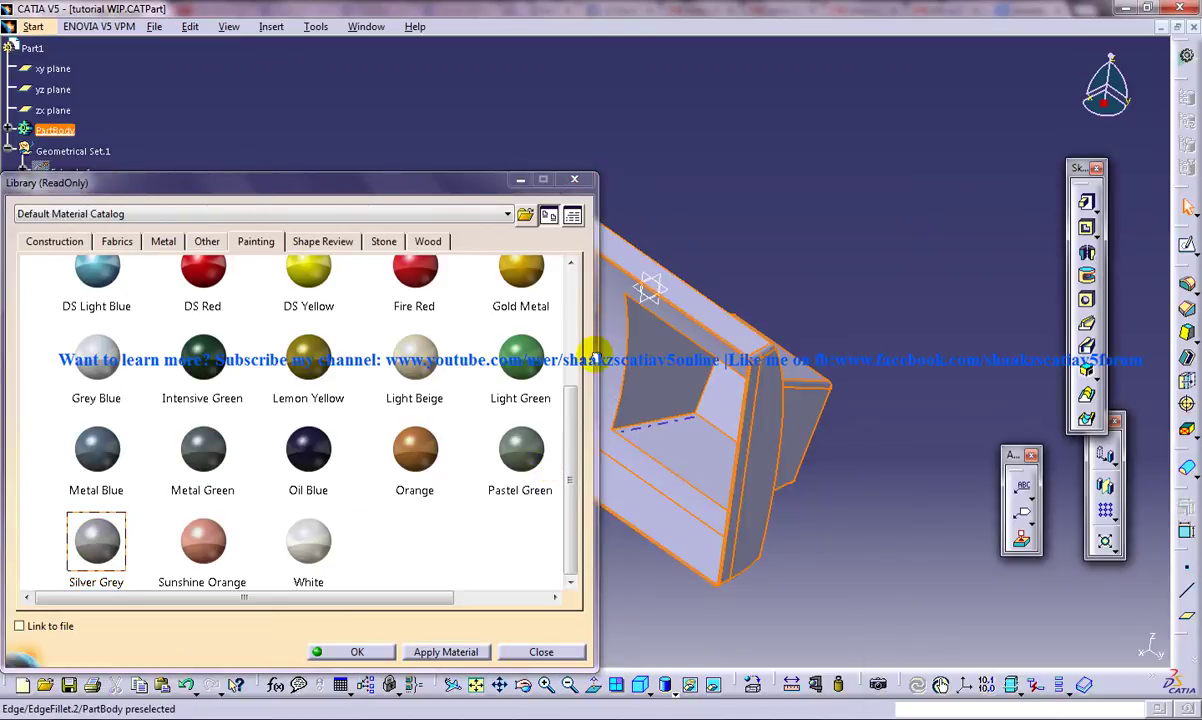
pyautogui.click(574, 179)
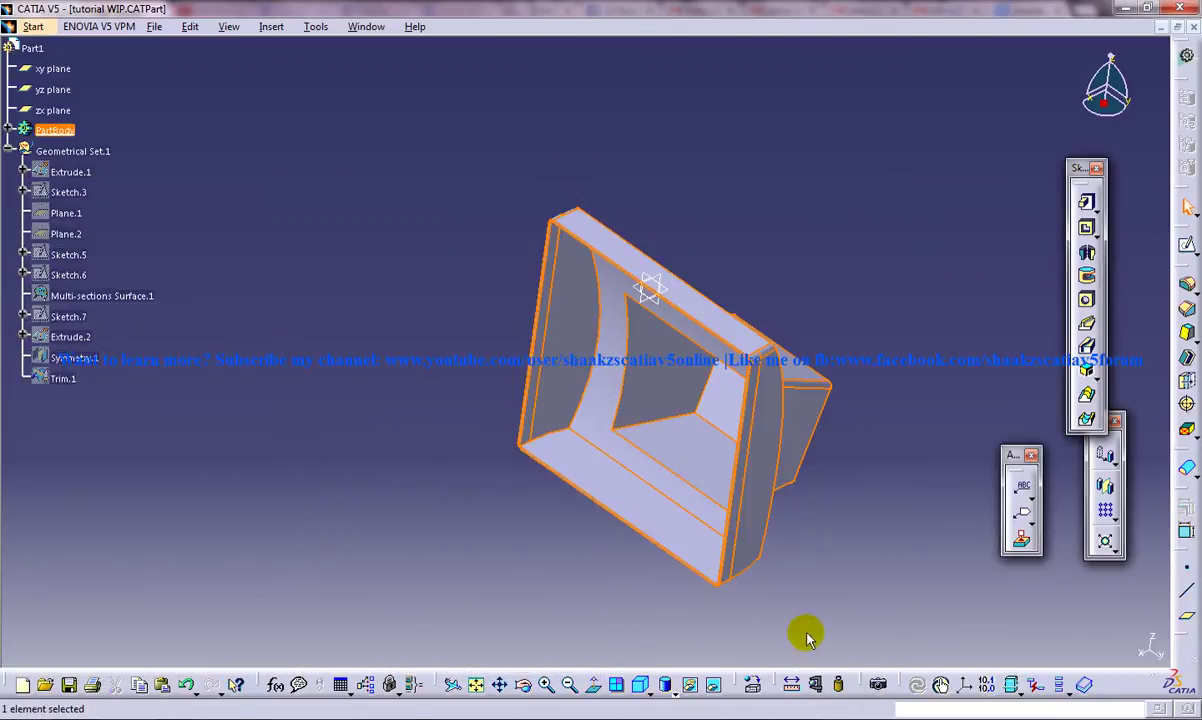
pyautogui.click(812, 618)
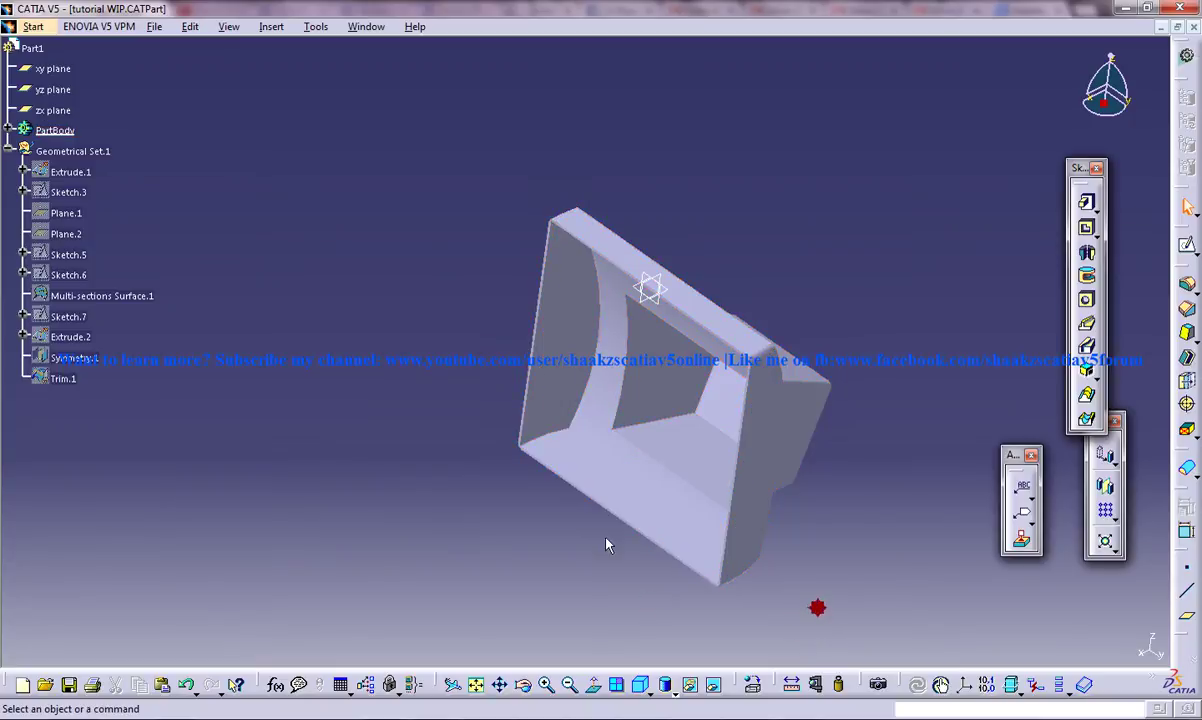
# Switch the part's display mode to shading with material
pyautogui.click(673, 697)
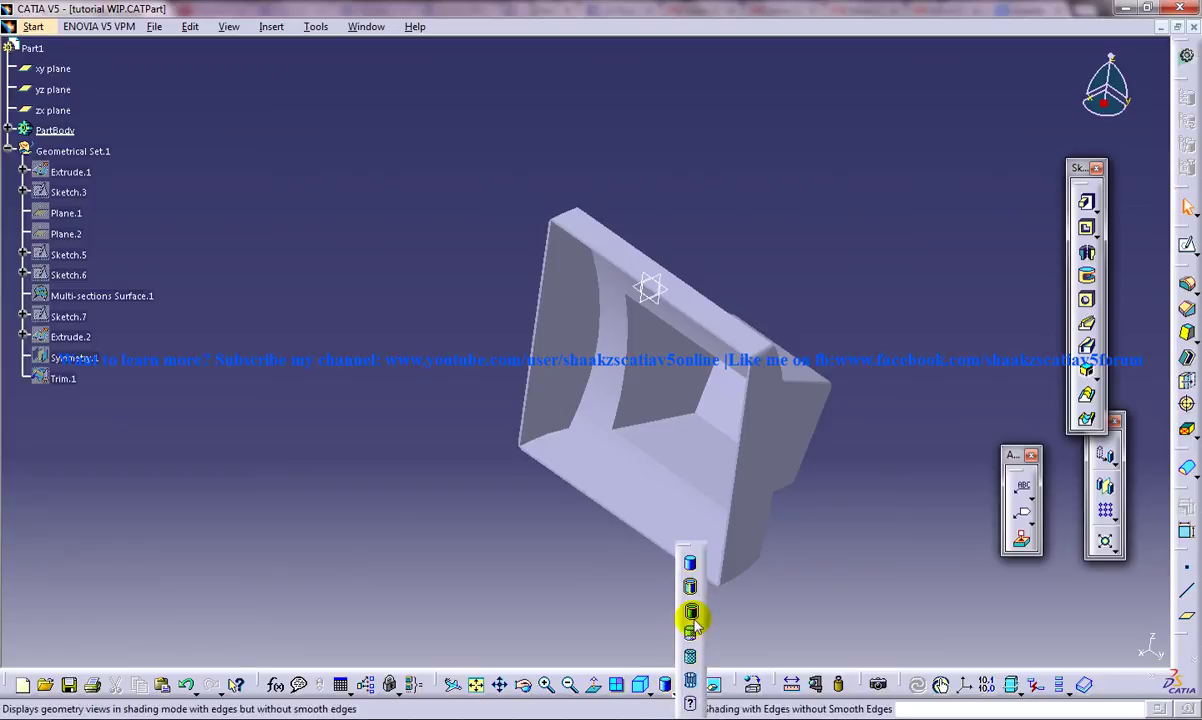
pyautogui.click(690, 658)
pyautogui.moveTo(886, 532); pyautogui.dragTo(810, 461, button='middle')
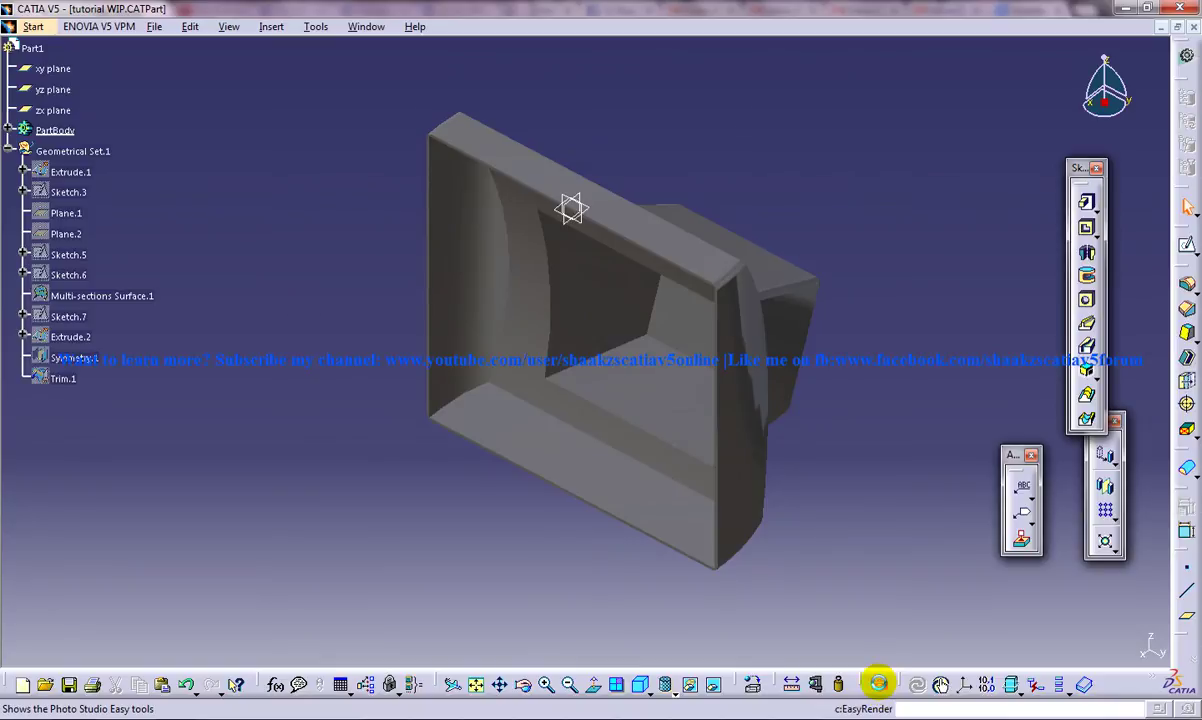
# Start the Photo Studio Easy tools and render an image of the part showing its hollow front
pyautogui.click(878, 684)
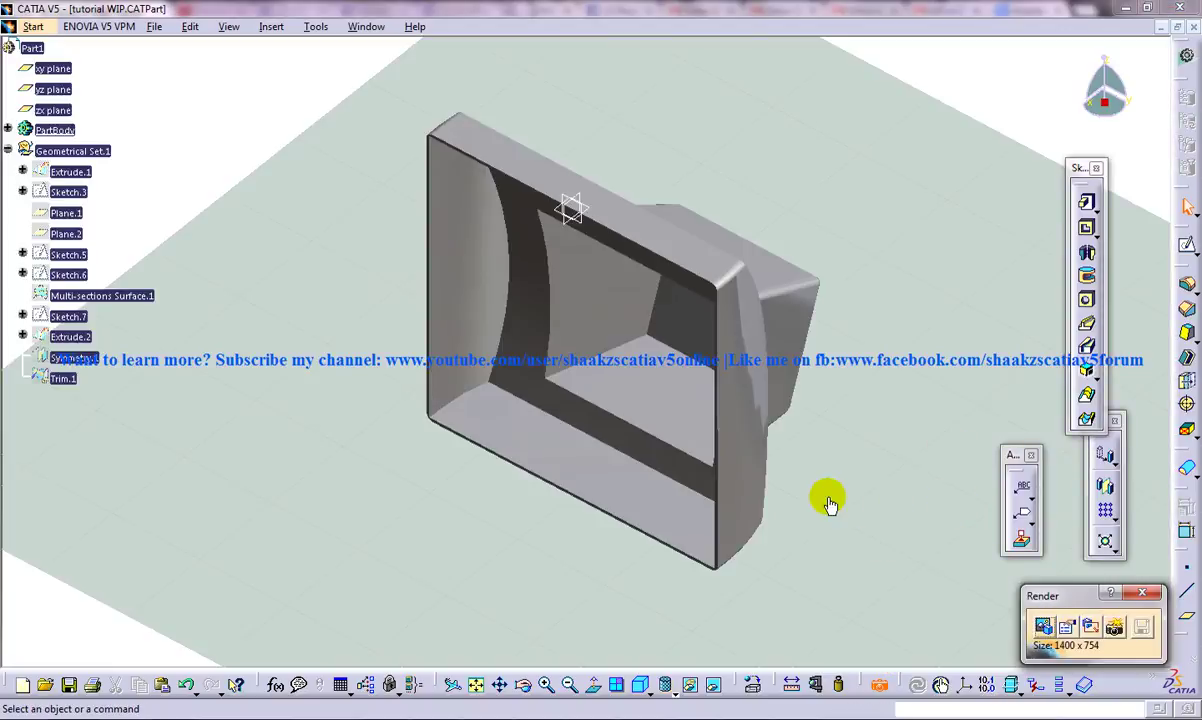
pyautogui.moveTo(775, 470); pyautogui.dragTo(767, 500, button='middle')
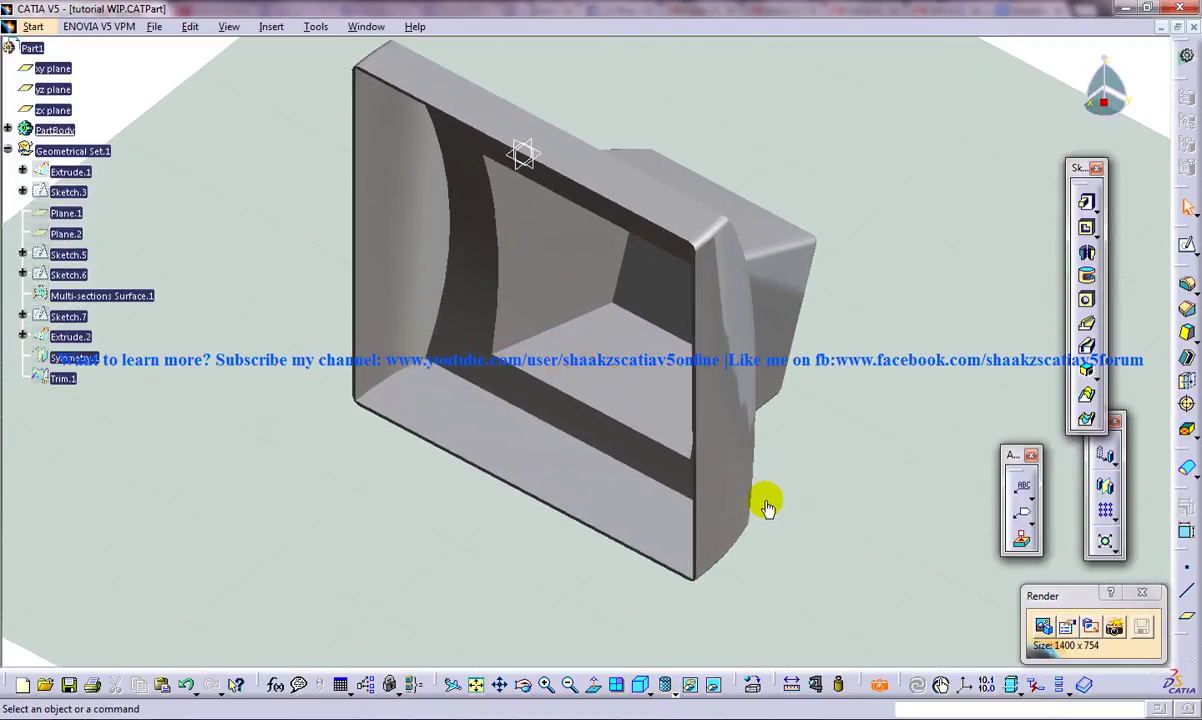
pyautogui.click(1115, 627)
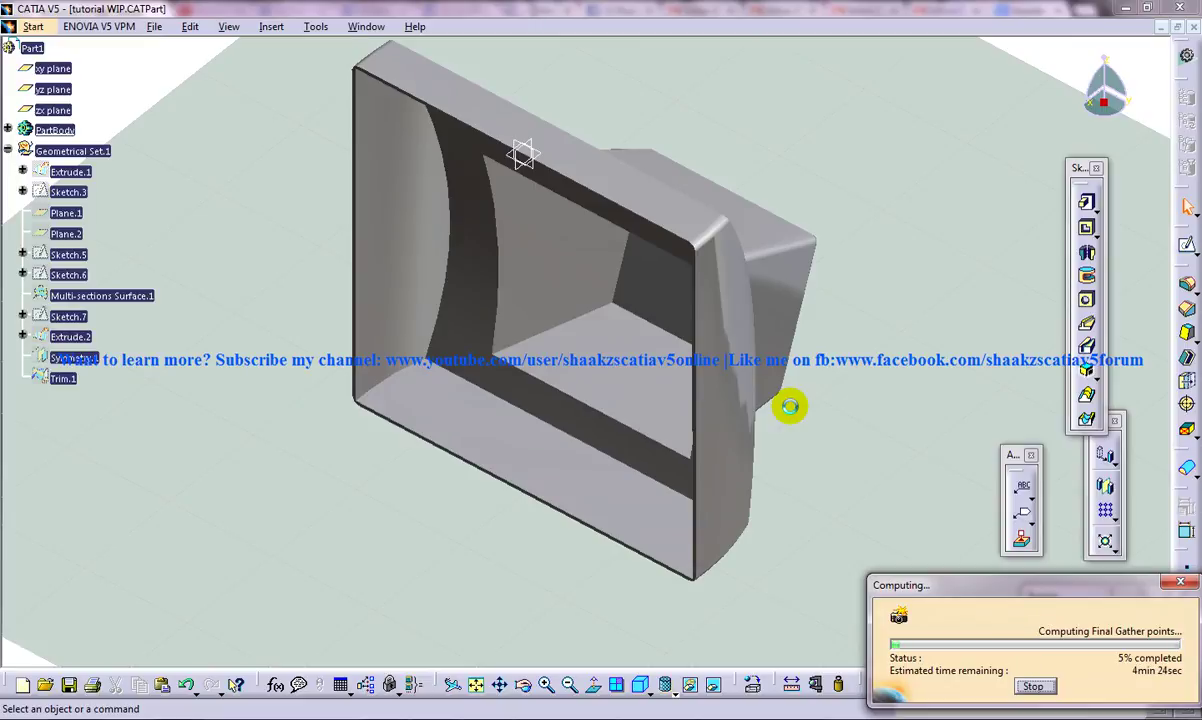
pyautogui.click(775, 717)
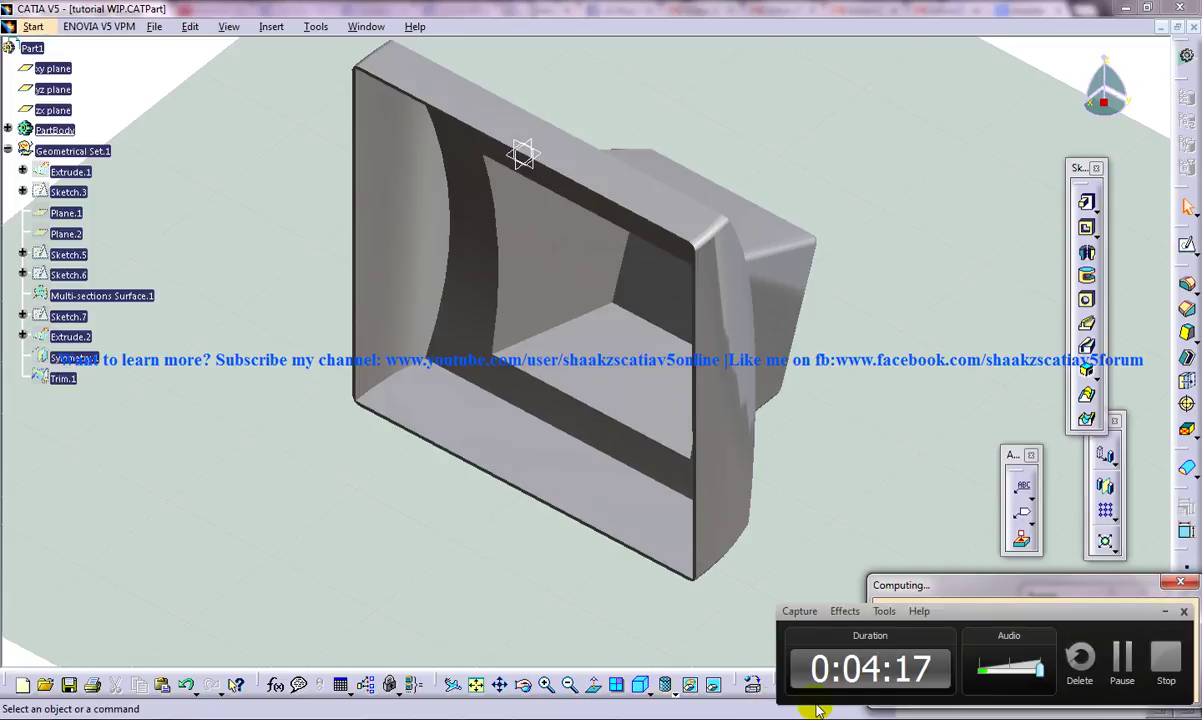
pyautogui.click(1122, 660)
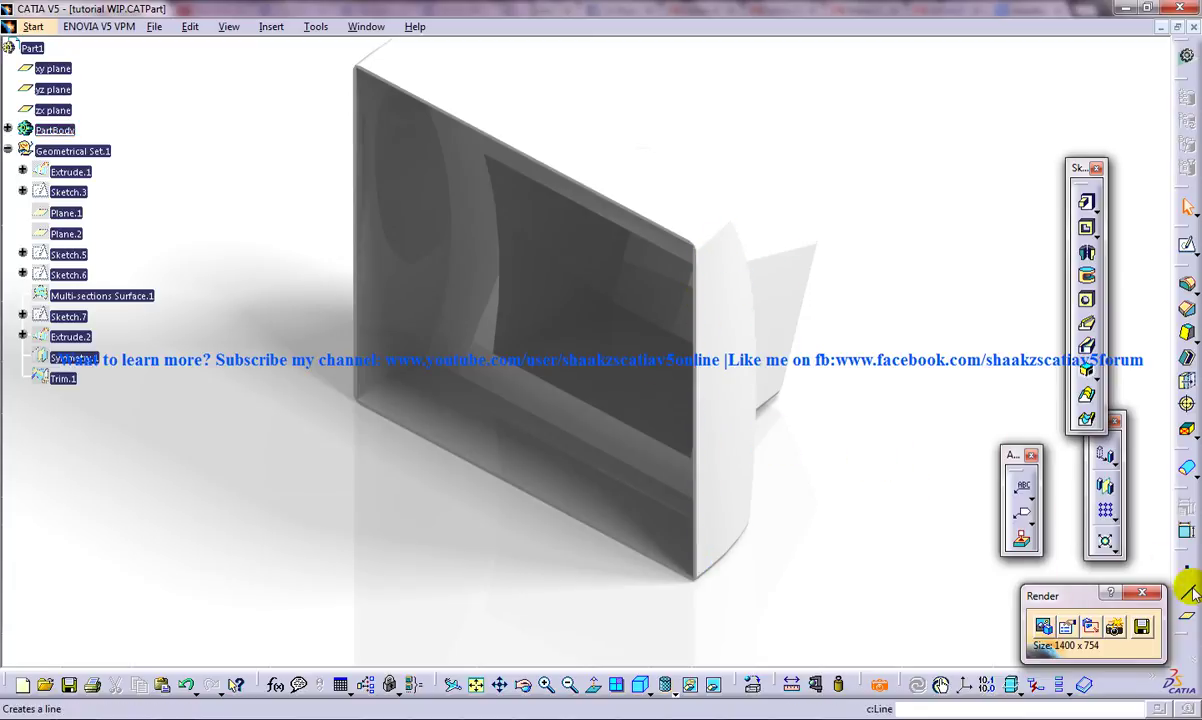
pyautogui.click(1142, 628)
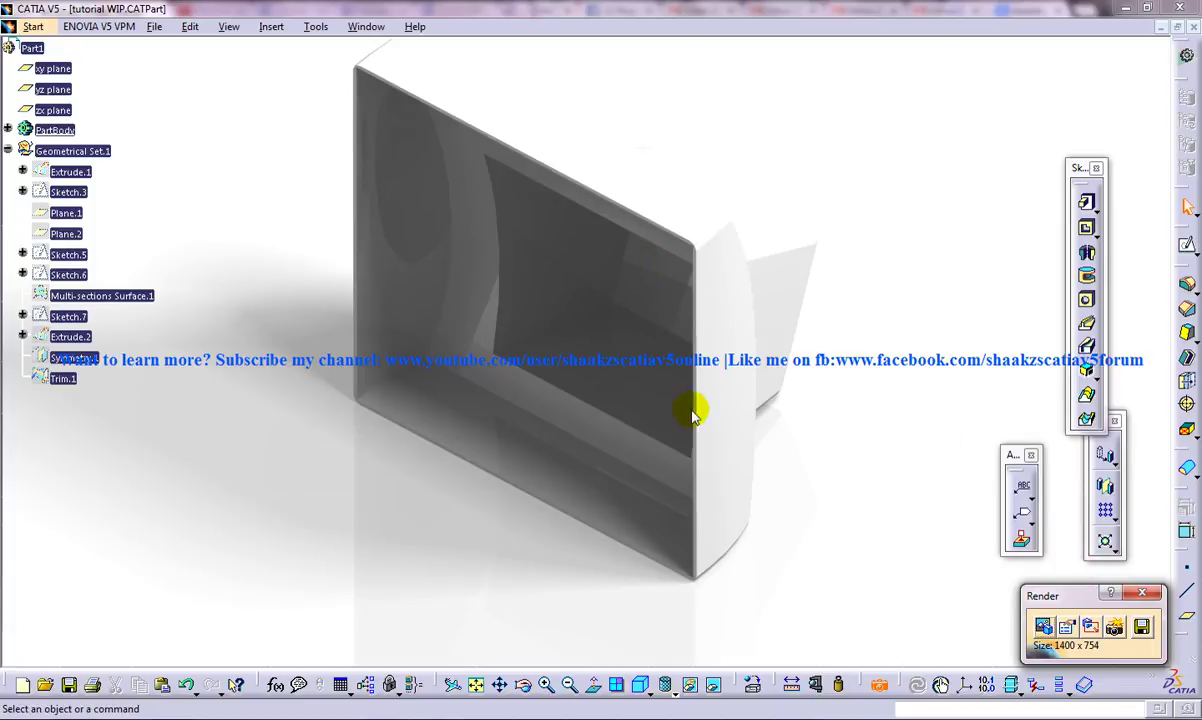
pyautogui.click(668, 386)
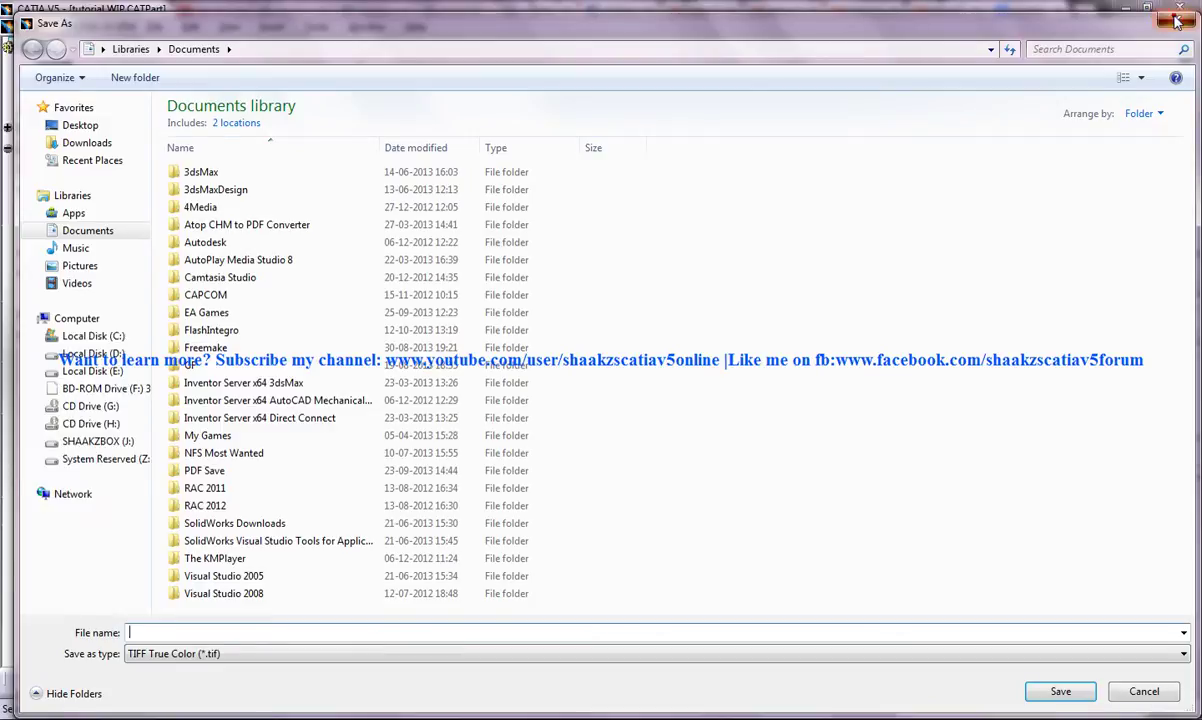
pyautogui.click(1176, 22)
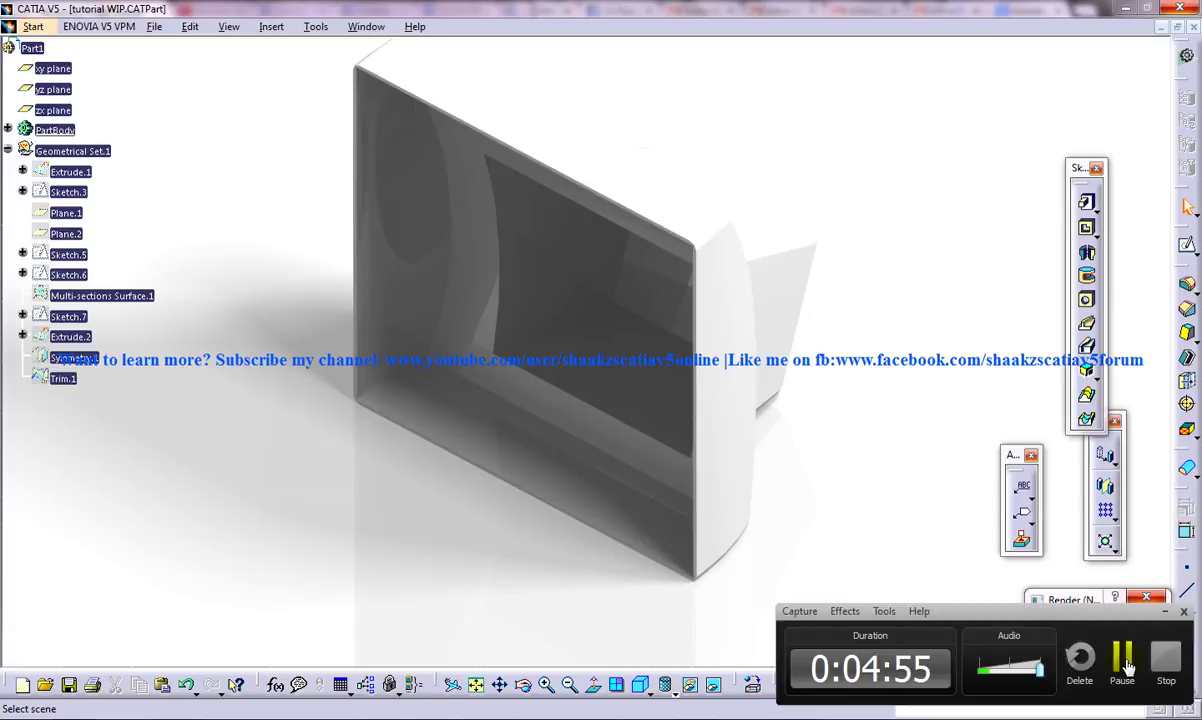
# Reposition the lights in the custom render scene to the upper side of the preview sphere and accept the scene settings
pyautogui.click(1124, 660)
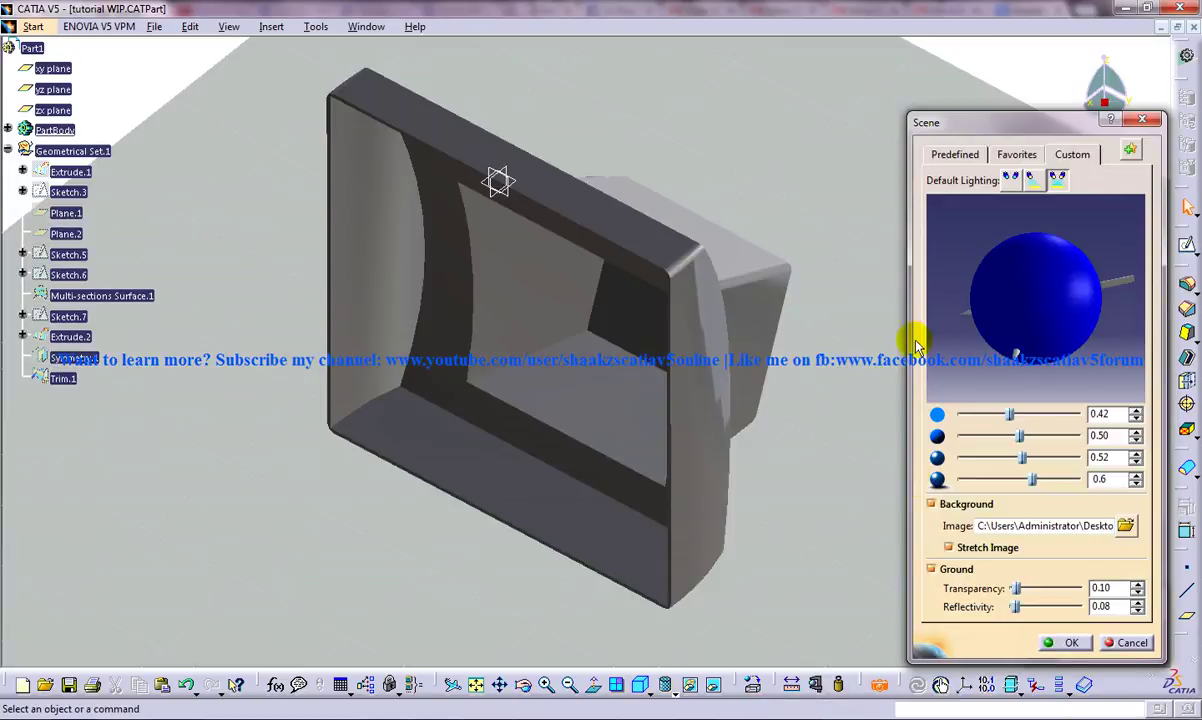
pyautogui.moveTo(972, 328)
pyautogui.mouseDown()
pyautogui.moveTo(1038, 270)
pyautogui.moveTo(1018, 257)
pyautogui.moveTo(1102, 245)
pyautogui.mouseUp()
pyautogui.click(1064, 642)
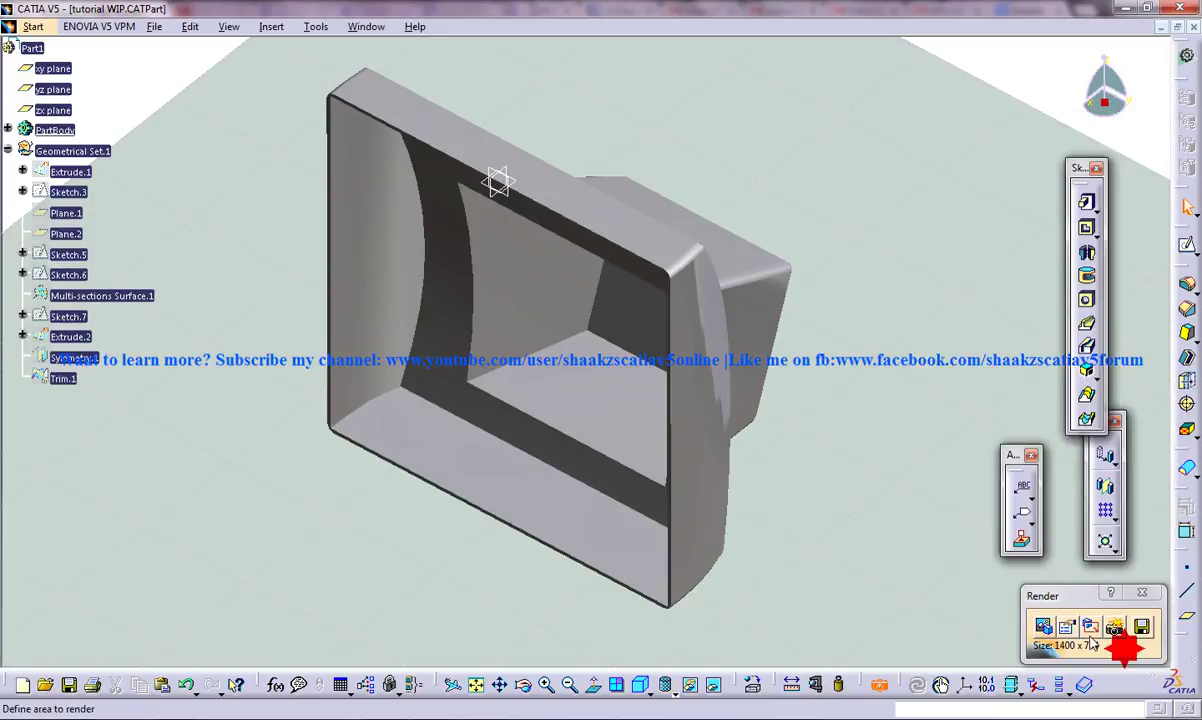
pyautogui.click(1042, 626)
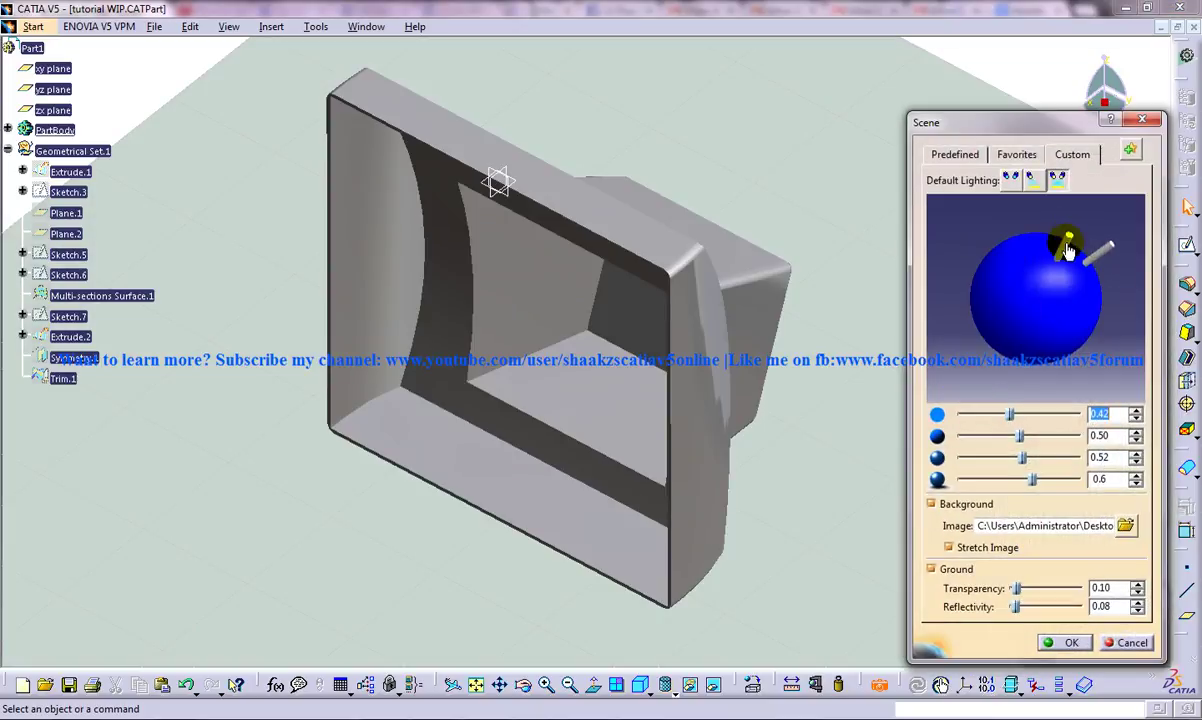
pyautogui.moveTo(1068, 244); pyautogui.dragTo(1069, 219)
pyautogui.moveTo(1009, 414)
pyautogui.mouseDown()
pyautogui.moveTo(991, 414)
pyautogui.moveTo(1015, 480)
pyautogui.mouseUp()
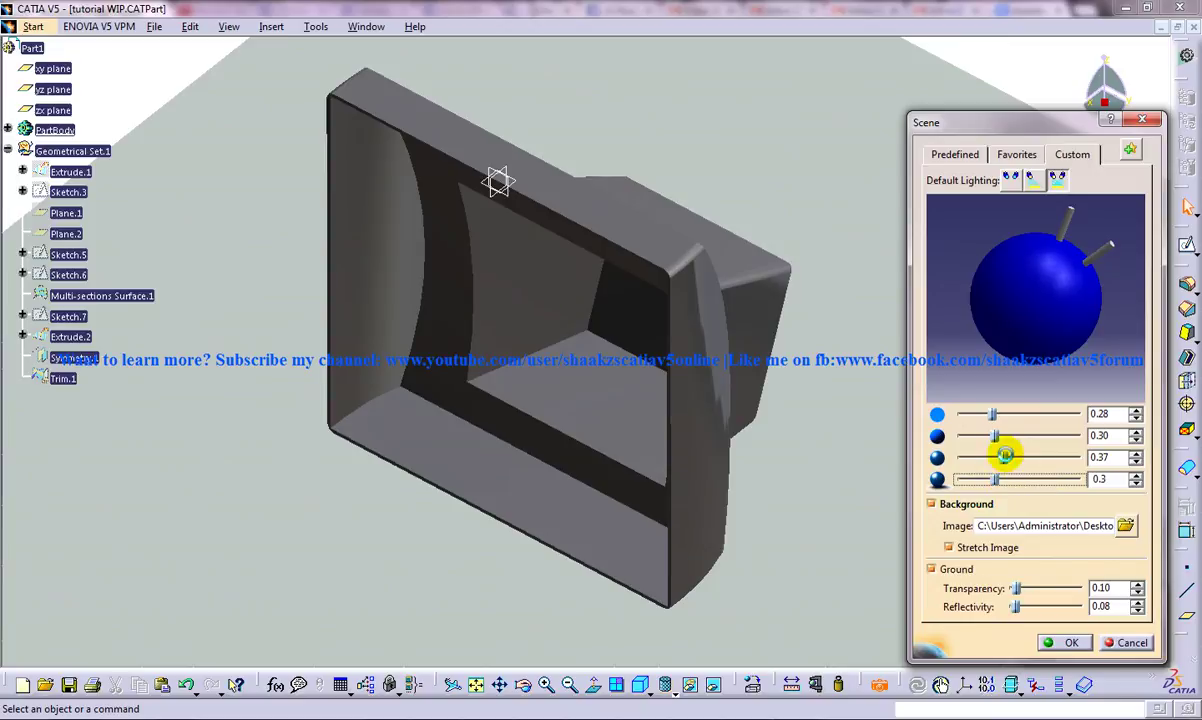
pyautogui.click(1141, 122)
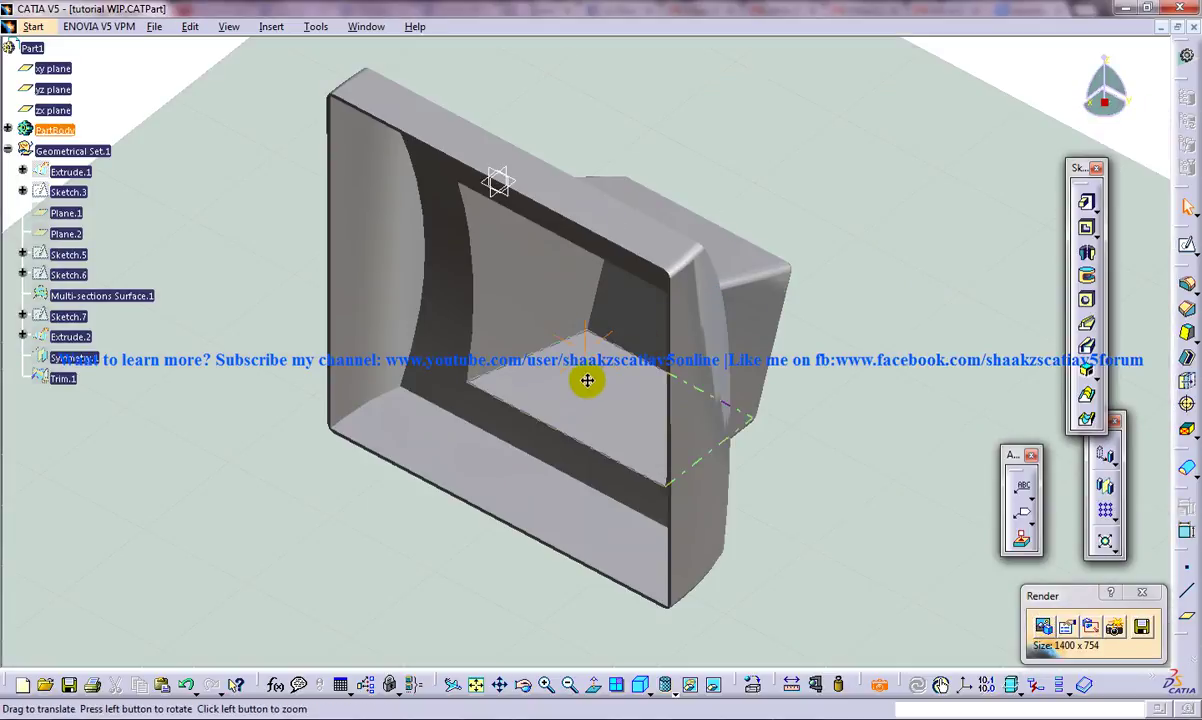
# Exit the rendering tools and inspect the finished part's rear protrusion and hollow front with the material displayed
pyautogui.moveTo(636, 428); pyautogui.dragTo(491, 443, button='middle')
pyautogui.click(1143, 593)
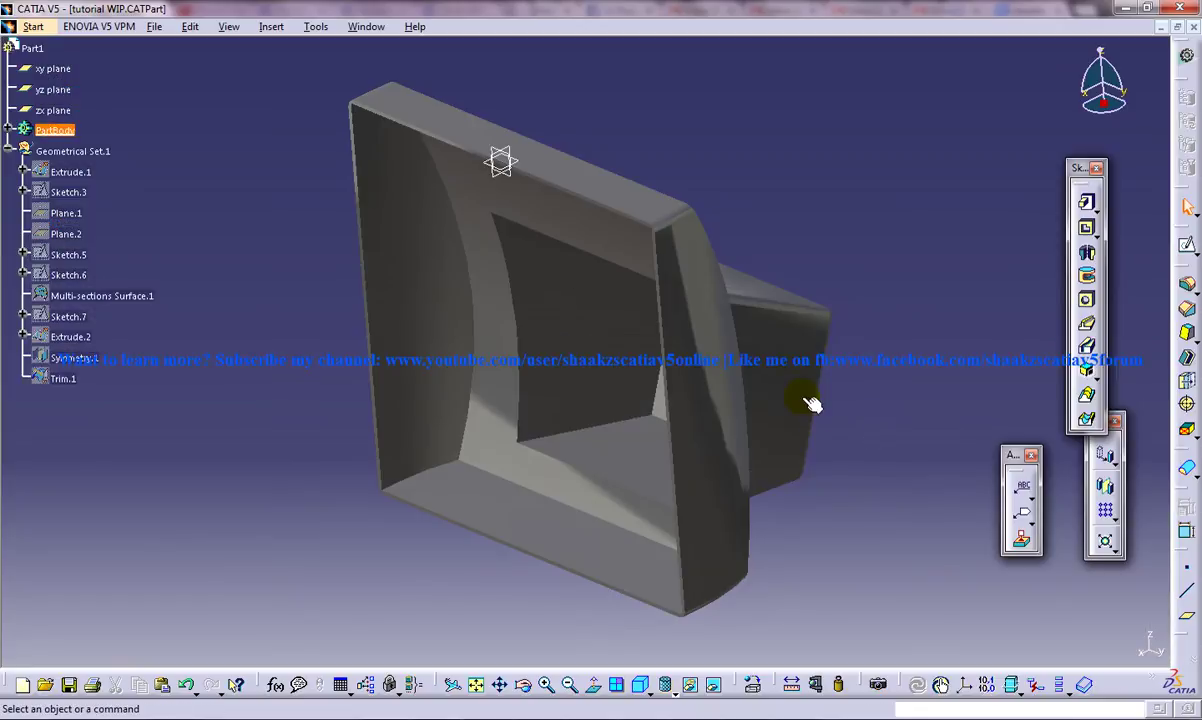
pyautogui.moveTo(799, 389); pyautogui.dragTo(480, 451, button='middle')
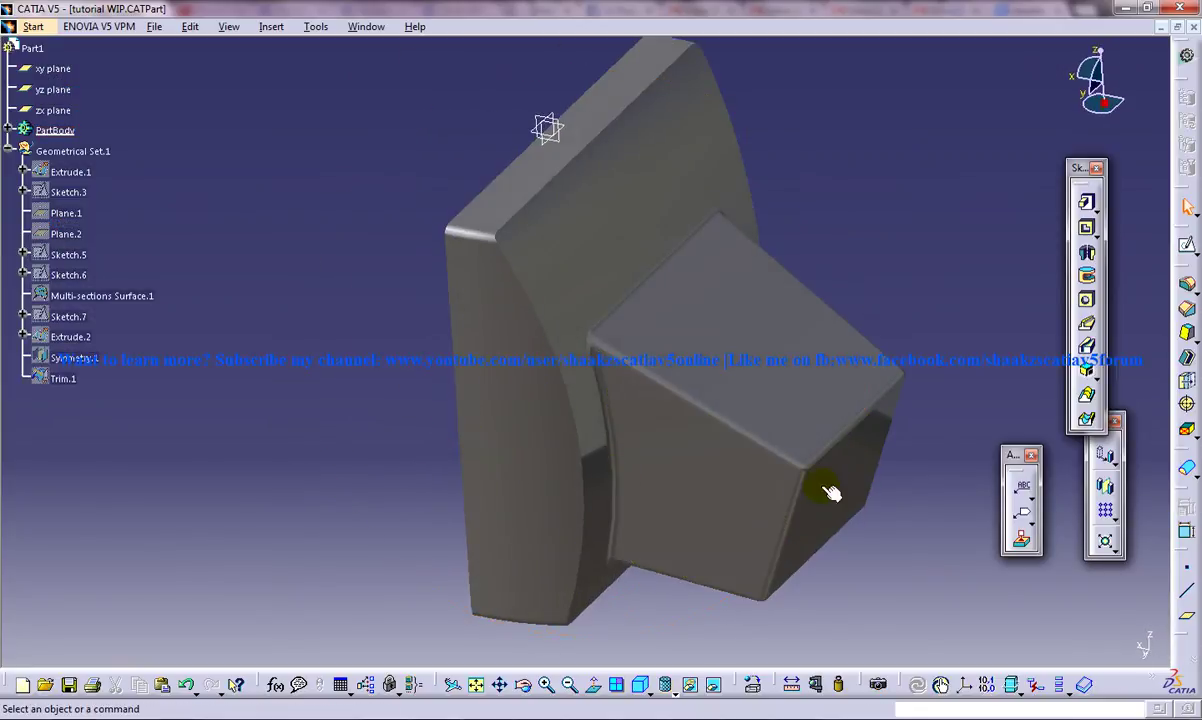
pyautogui.moveTo(837, 483); pyautogui.dragTo(746, 421, button='middle')
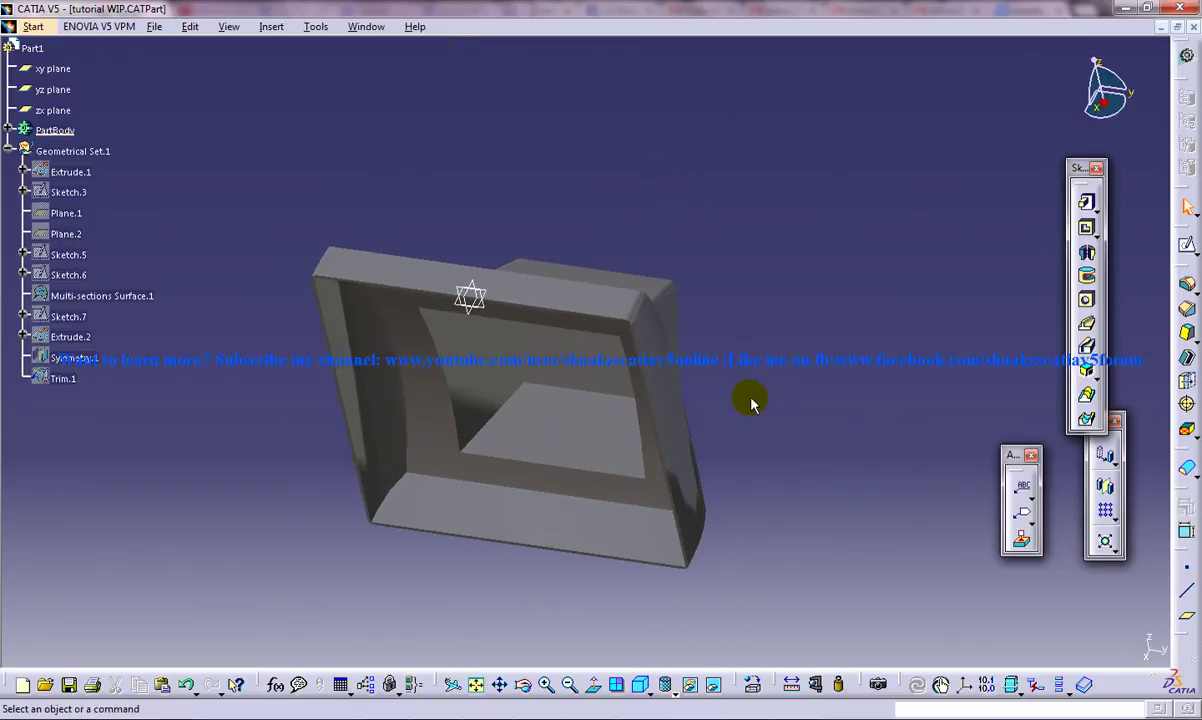